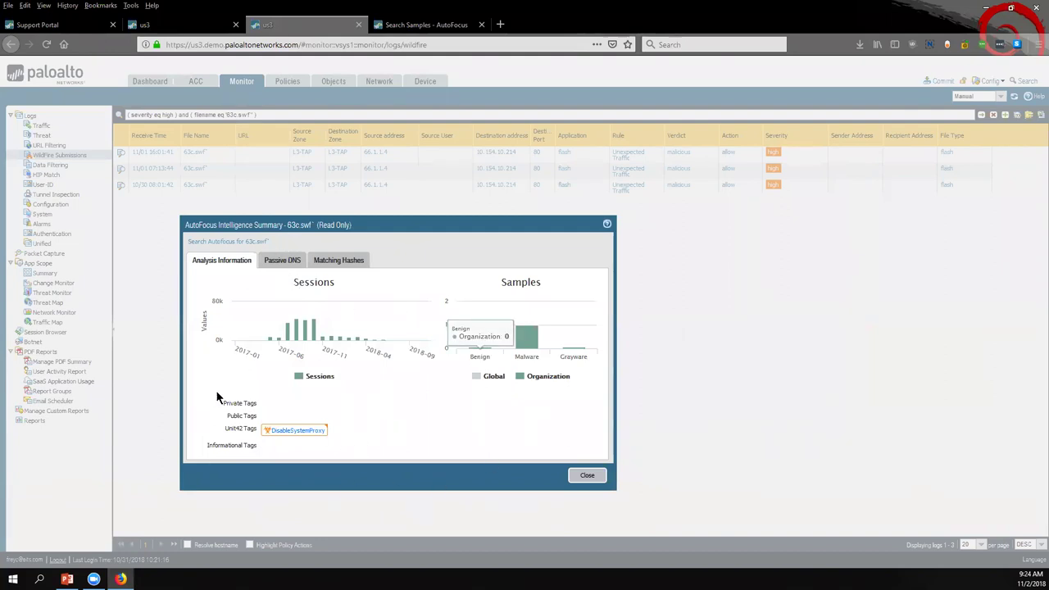
Display the AutoFocus Intelligence Summary for the 63c.swf WildFire submission.
{"action": "mouse_move", "coordinate": [271, 429]}
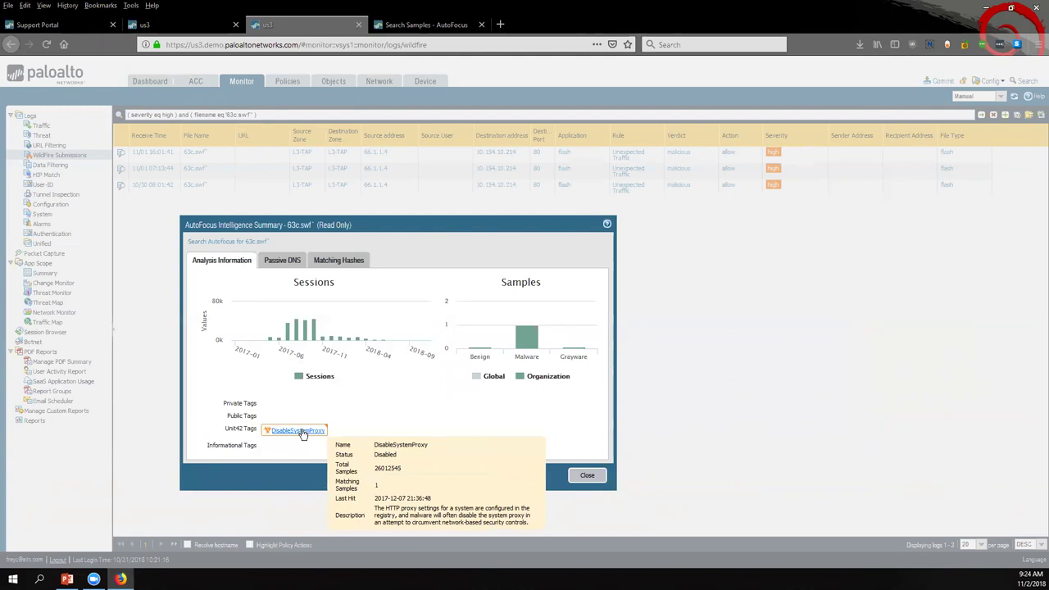
Show the Adobe Flash SHA256 matching 63c.swf, confirm Passive DNS is empty, then go to AutoFocus sample search.
{"action": "left_click", "coordinate": [352, 263]}
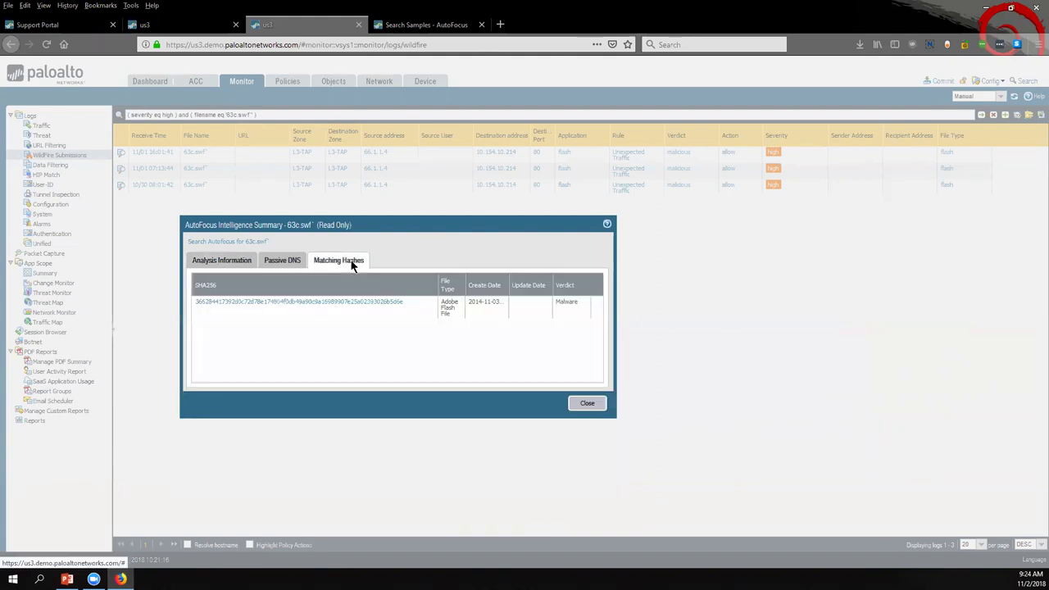
{"action": "left_click", "coordinate": [286, 262]}
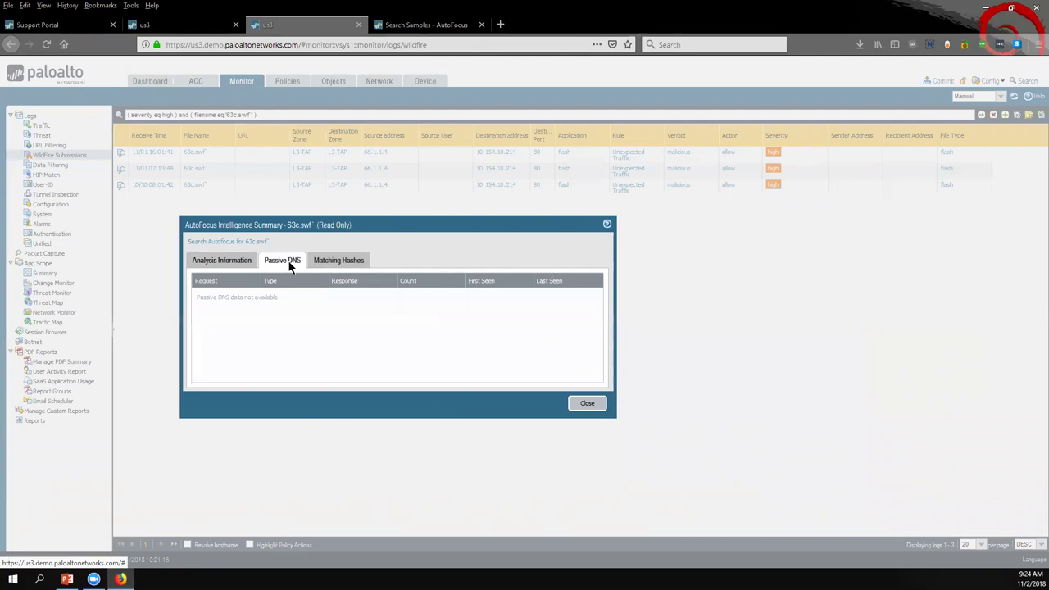
{"action": "left_click", "coordinate": [353, 263]}
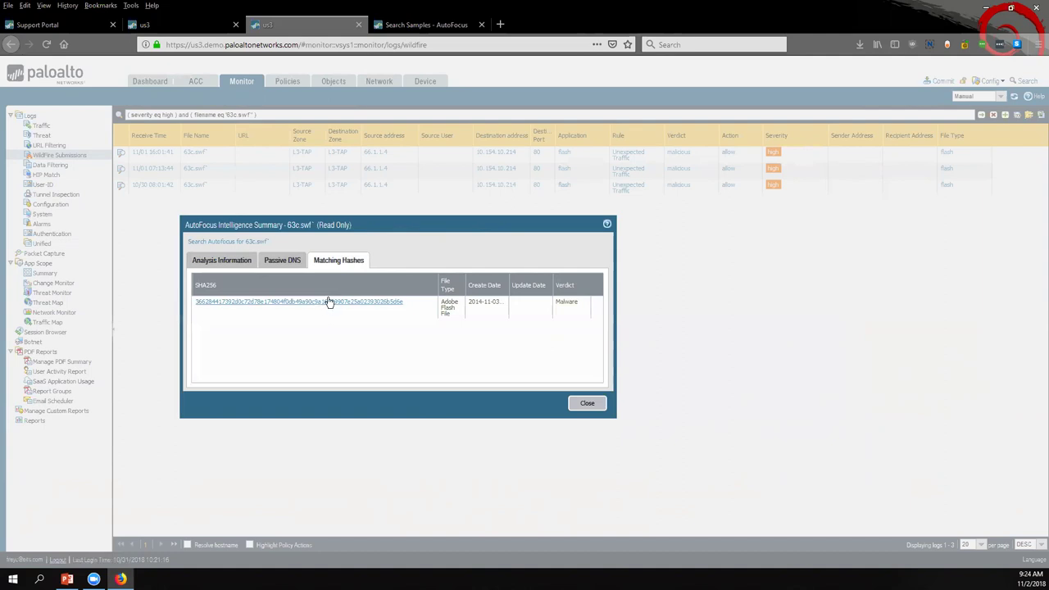
{"action": "left_click", "coordinate": [424, 26]}
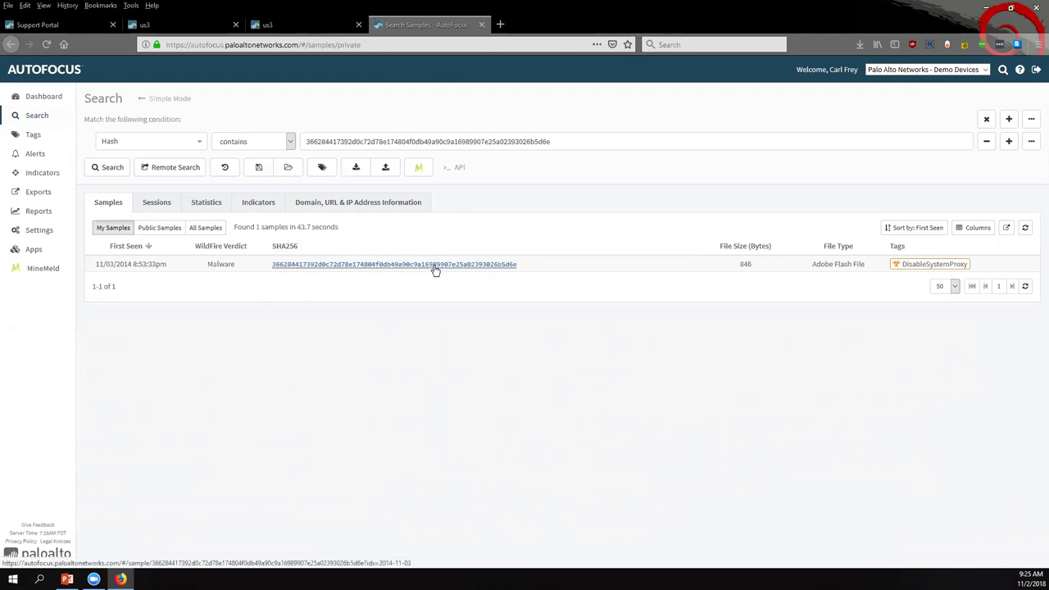
Open the Sample Details page for the matching Adobe Flash malware hash.
{"action": "mouse_move", "coordinate": [936, 270]}
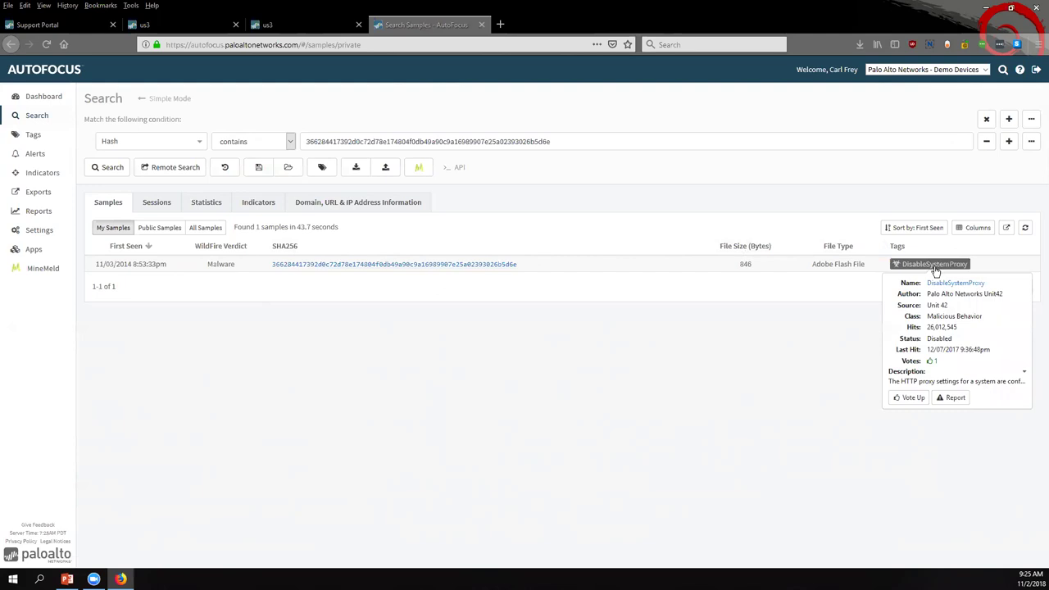
{"action": "left_click", "coordinate": [418, 264]}
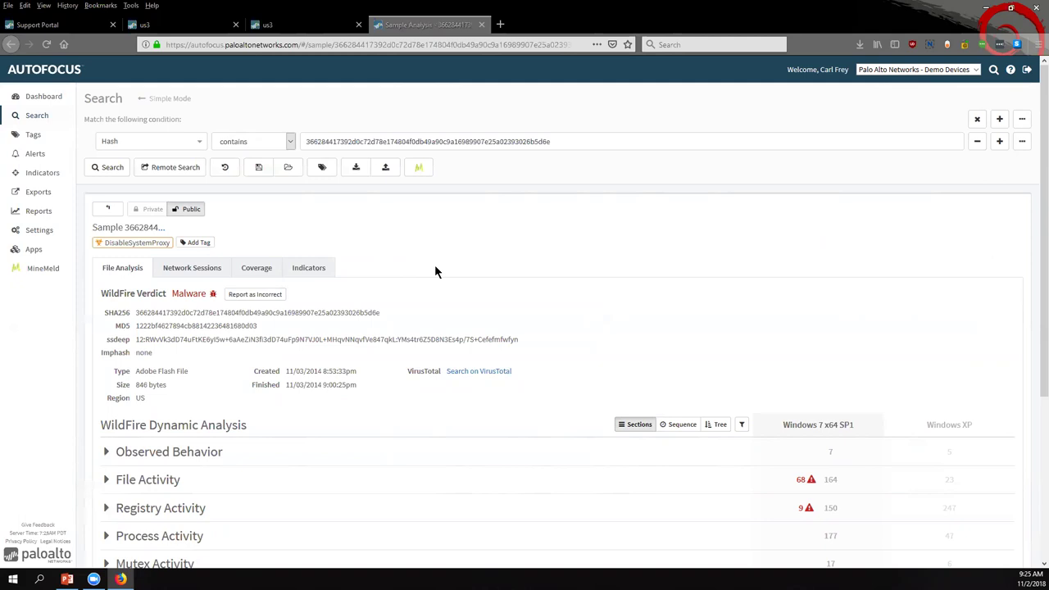
{"action": "scroll", "coordinate": [435, 272], "scroll_direction": "down", "scroll_amount": 3}
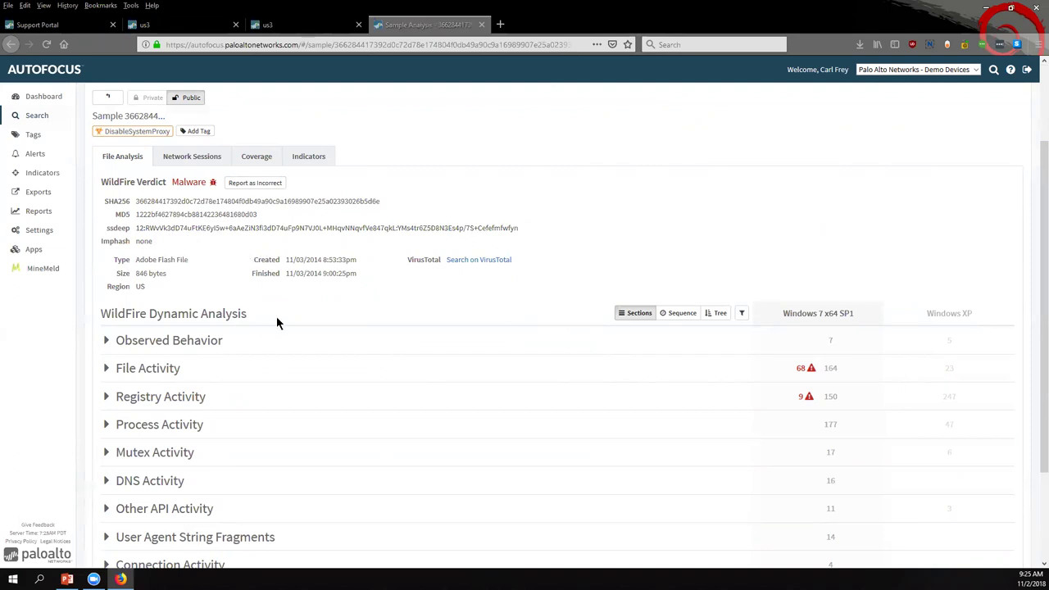
Open the sample's VirusTotal antivirus scan in a background tab.
{"action": "middle_click", "coordinate": [478, 261]}
{"action": "scroll", "coordinate": [239, 355], "scroll_direction": "down", "scroll_amount": 3}
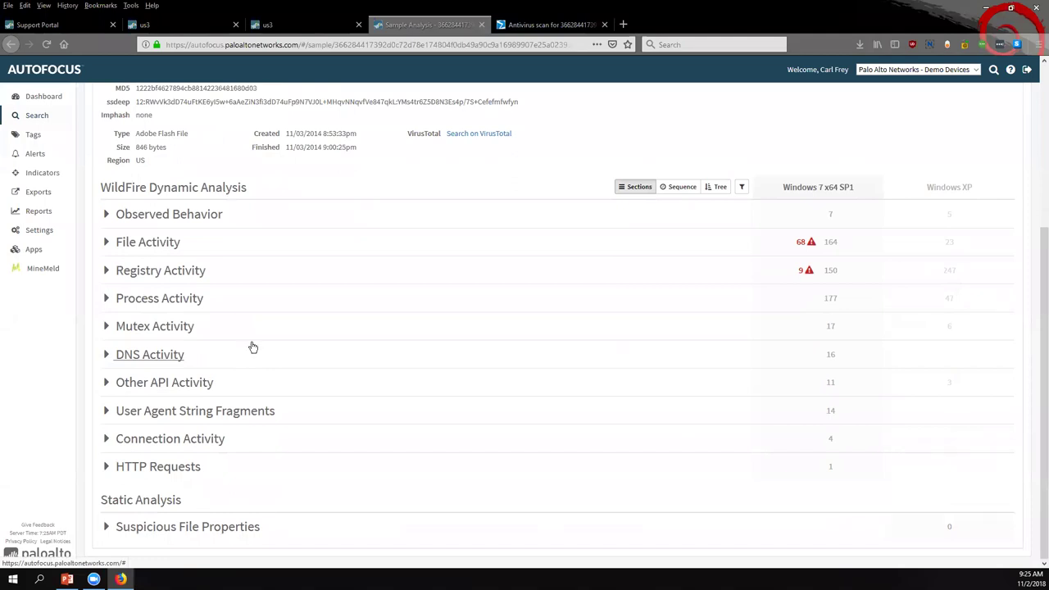
Check the sample's Observed Behavior list and expand its Registry Activity.
{"action": "left_click", "coordinate": [108, 217]}
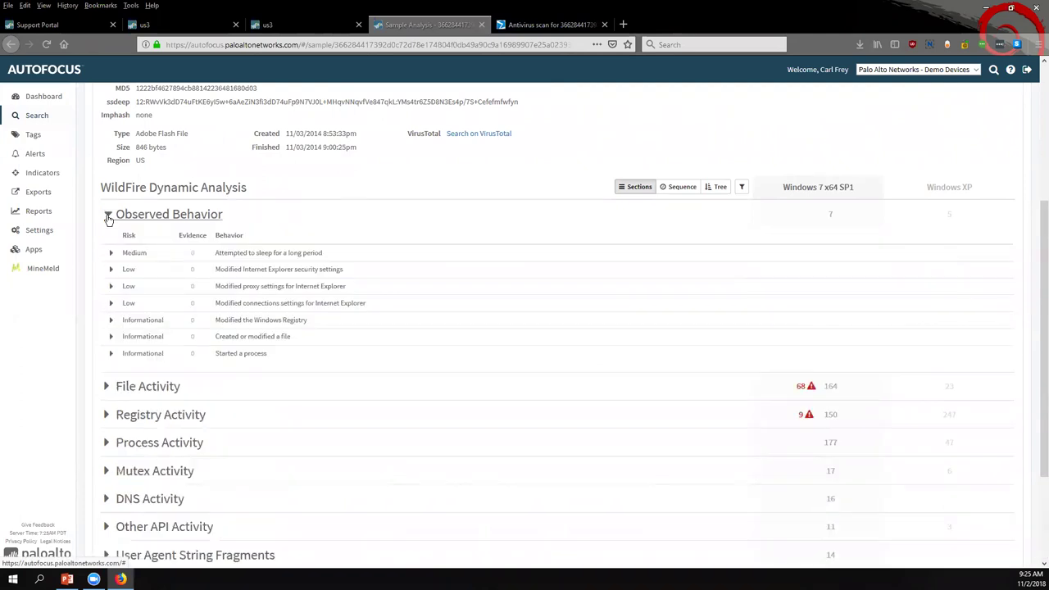
{"action": "left_click", "coordinate": [109, 216]}
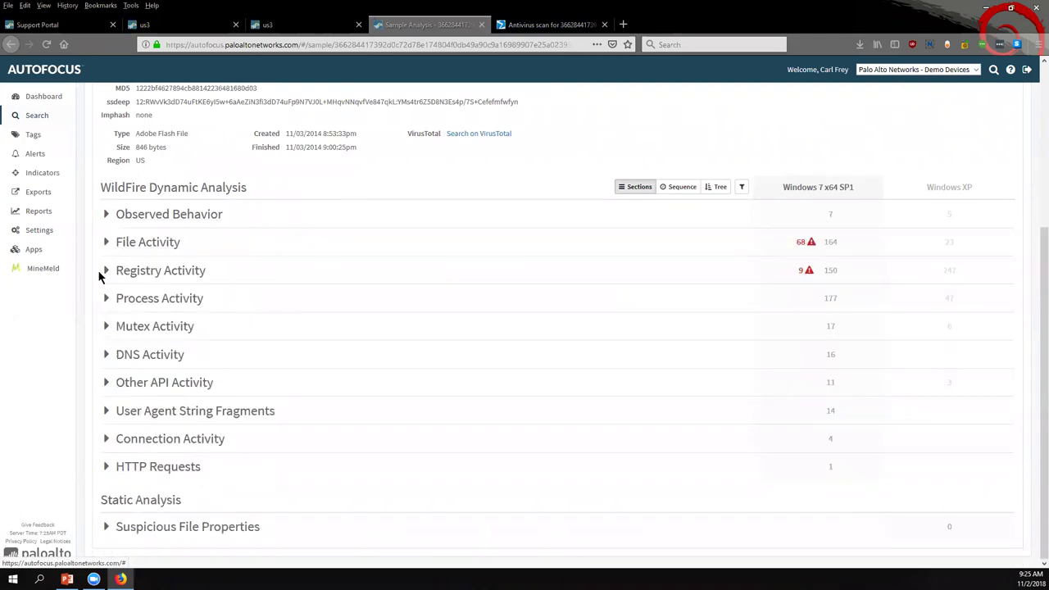
{"action": "left_click", "coordinate": [107, 271]}
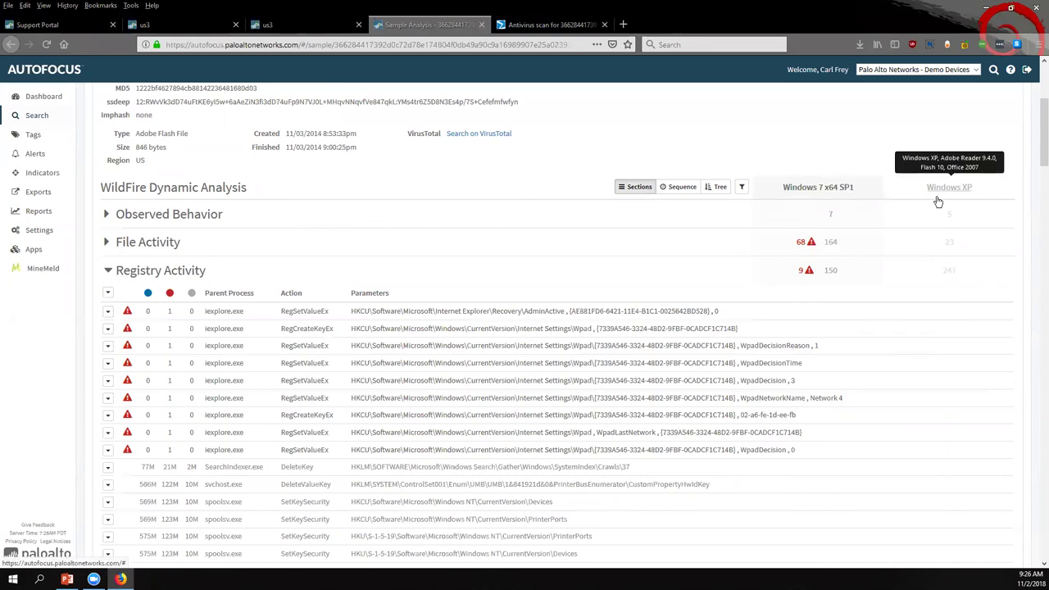
Scroll through the registry changes, then show the Process Activity table with 177 events.
{"action": "scroll", "coordinate": [459, 393], "scroll_direction": "down", "scroll_amount": 3}
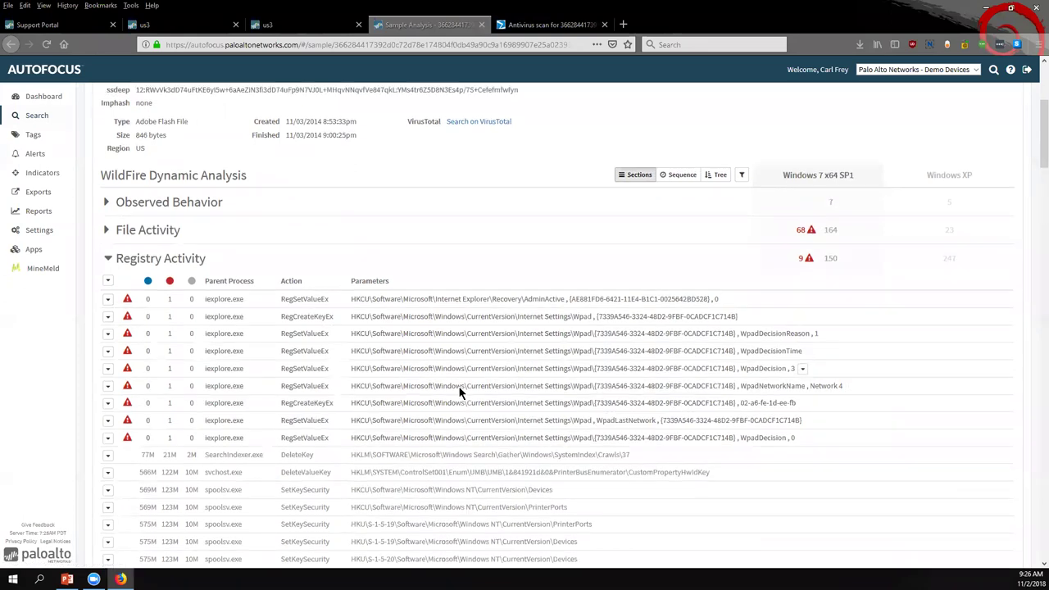
{"action": "scroll", "coordinate": [459, 388], "scroll_direction": "down", "scroll_amount": 2}
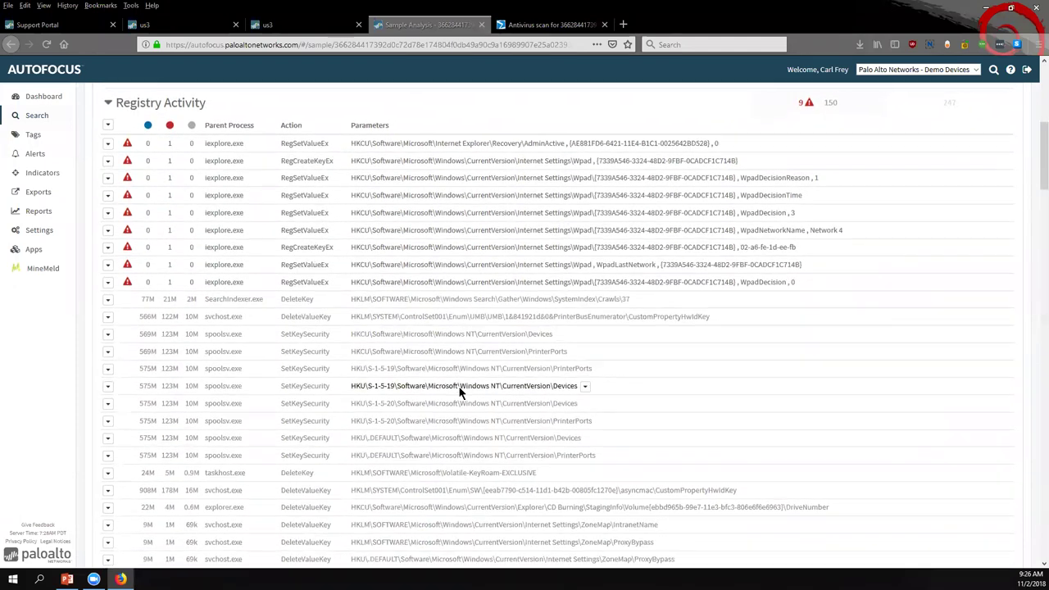
{"action": "scroll", "coordinate": [458, 386], "scroll_direction": "down", "scroll_amount": 2}
{"action": "scroll", "coordinate": [452, 382], "scroll_direction": "down", "scroll_amount": 3}
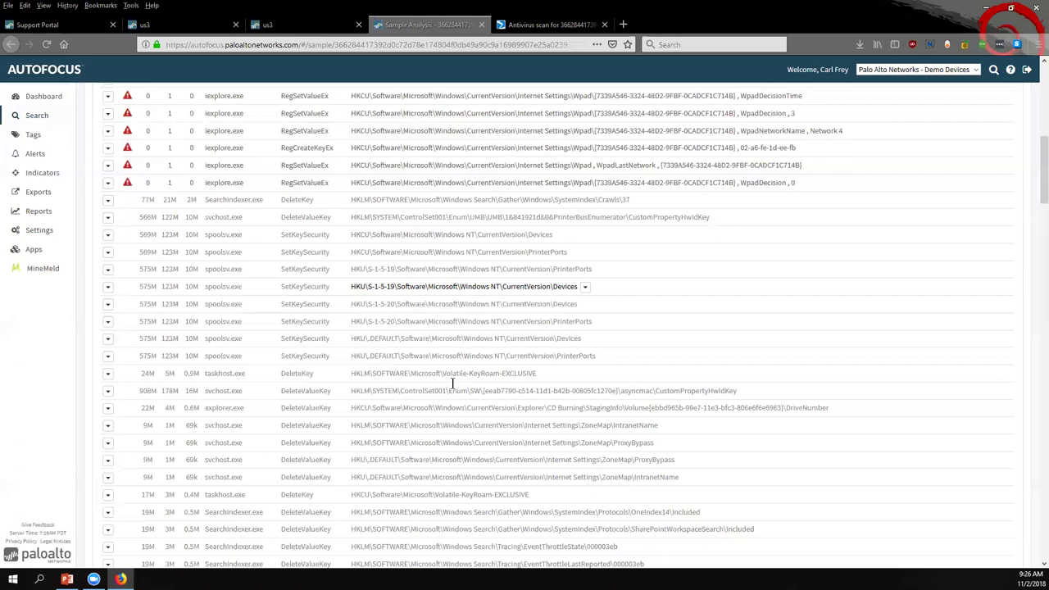
{"action": "scroll", "coordinate": [452, 388], "scroll_direction": "down", "scroll_amount": 3}
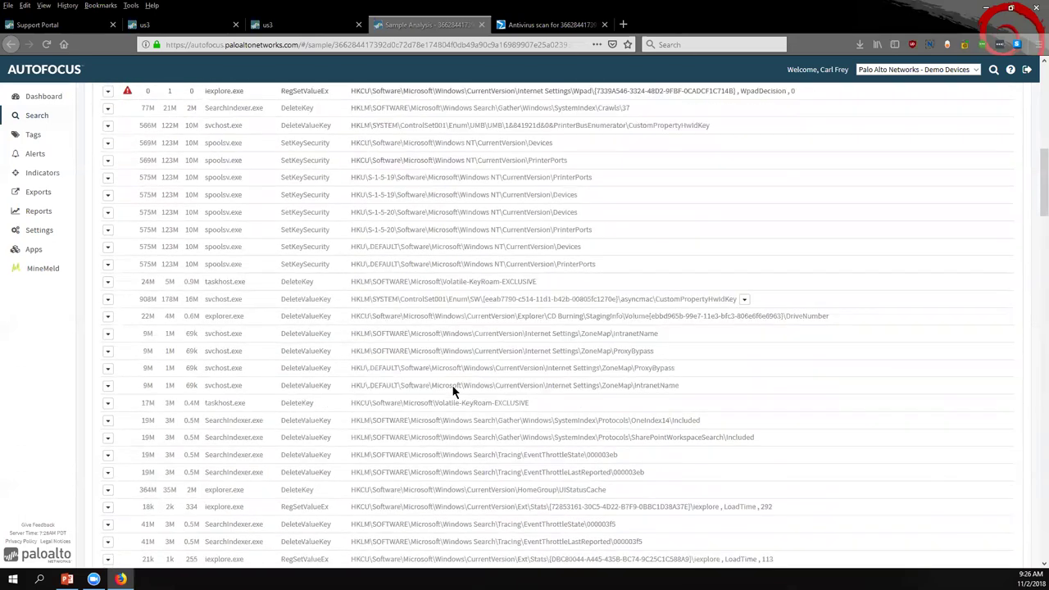
{"action": "scroll", "coordinate": [451, 387], "scroll_direction": "down", "scroll_amount": 1}
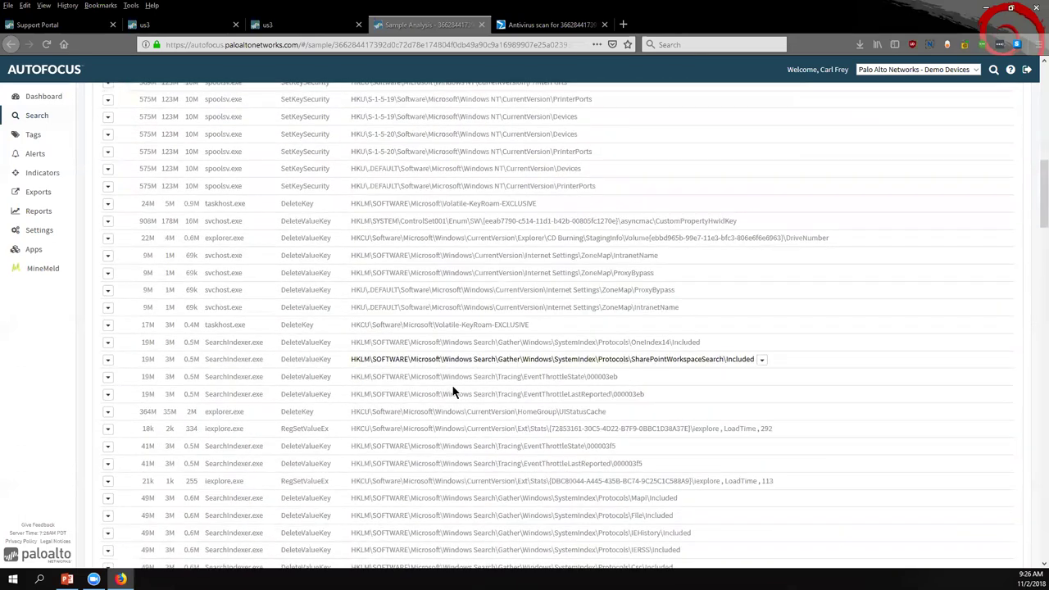
{"action": "scroll", "coordinate": [126, 286], "scroll_direction": "down", "scroll_amount": 5}
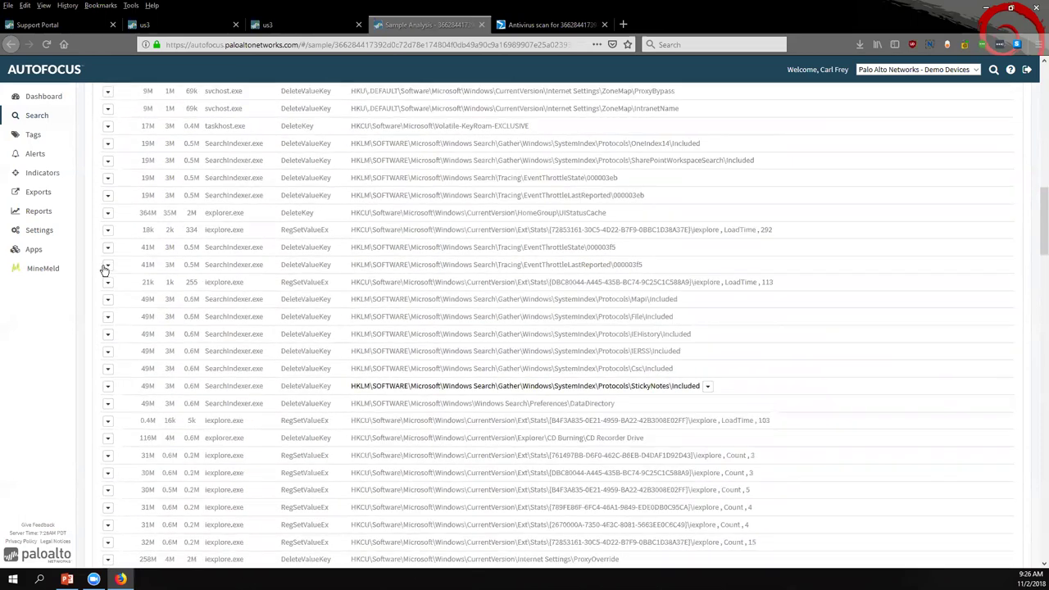
{"action": "scroll", "coordinate": [106, 275], "scroll_direction": "up", "scroll_amount": 10}
{"action": "left_click", "coordinate": [106, 279]}
{"action": "left_click", "coordinate": [105, 299]}
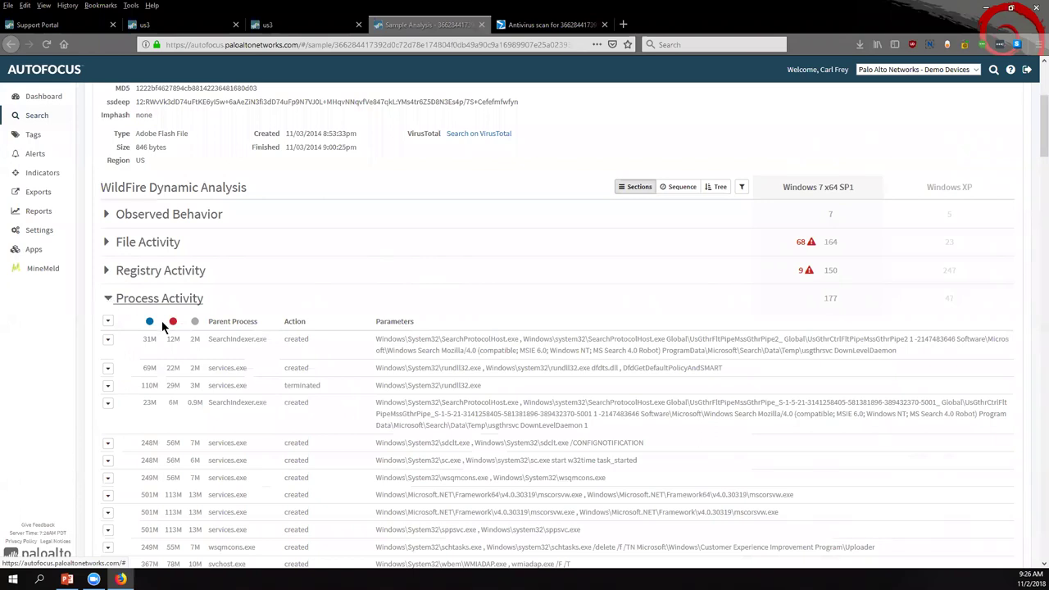
Collapse Process Activity and review the sample's DNS Activity.
{"action": "scroll", "coordinate": [312, 366], "scroll_direction": "down", "scroll_amount": 1}
{"action": "scroll", "coordinate": [312, 366], "scroll_direction": "down", "scroll_amount": 4}
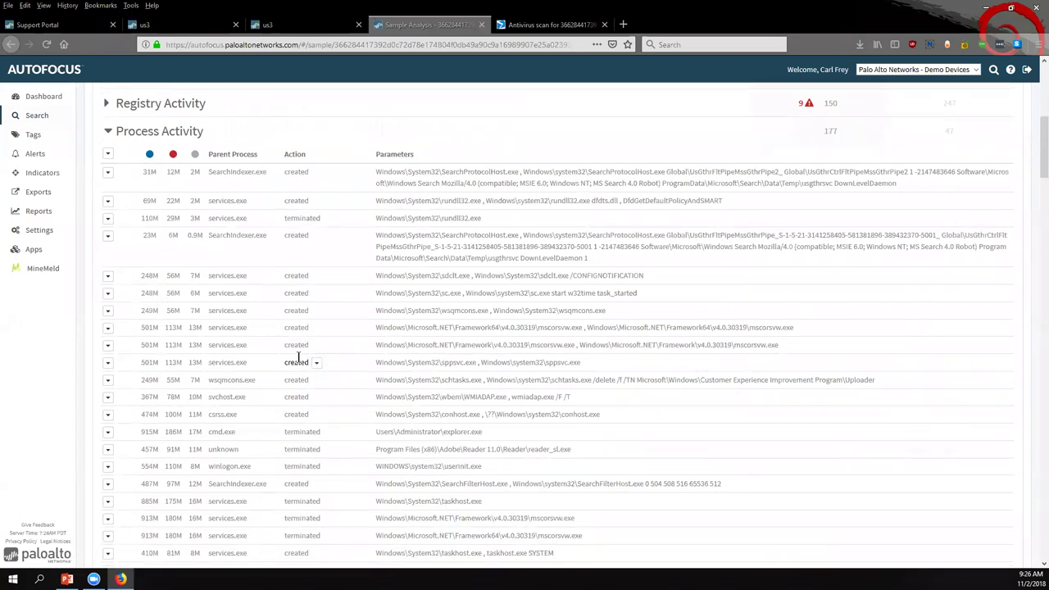
{"action": "scroll", "coordinate": [123, 305], "scroll_direction": "up", "scroll_amount": 4}
{"action": "left_click", "coordinate": [111, 303]}
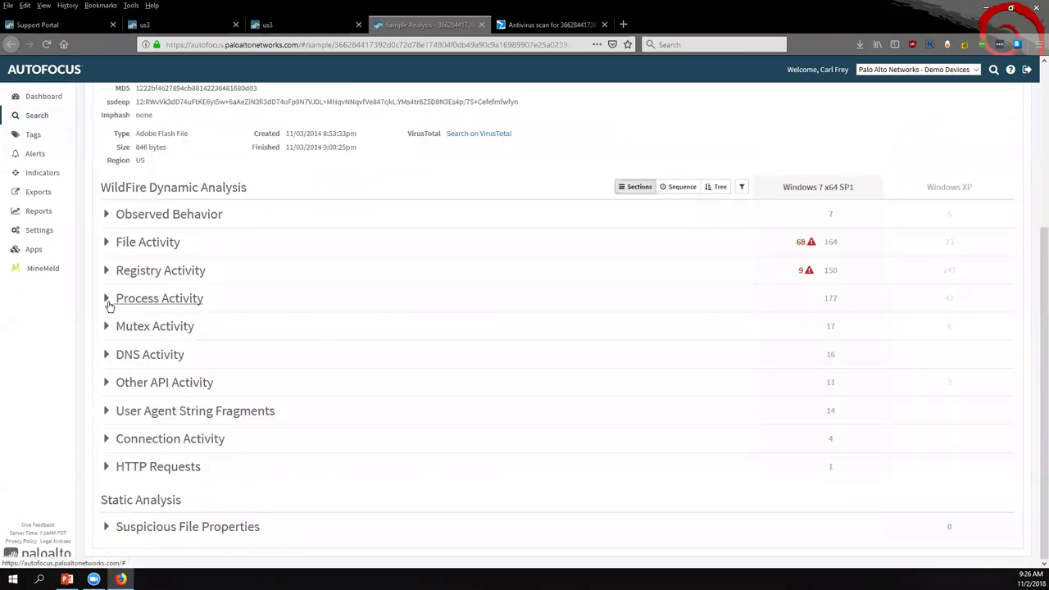
{"action": "left_click", "coordinate": [109, 354]}
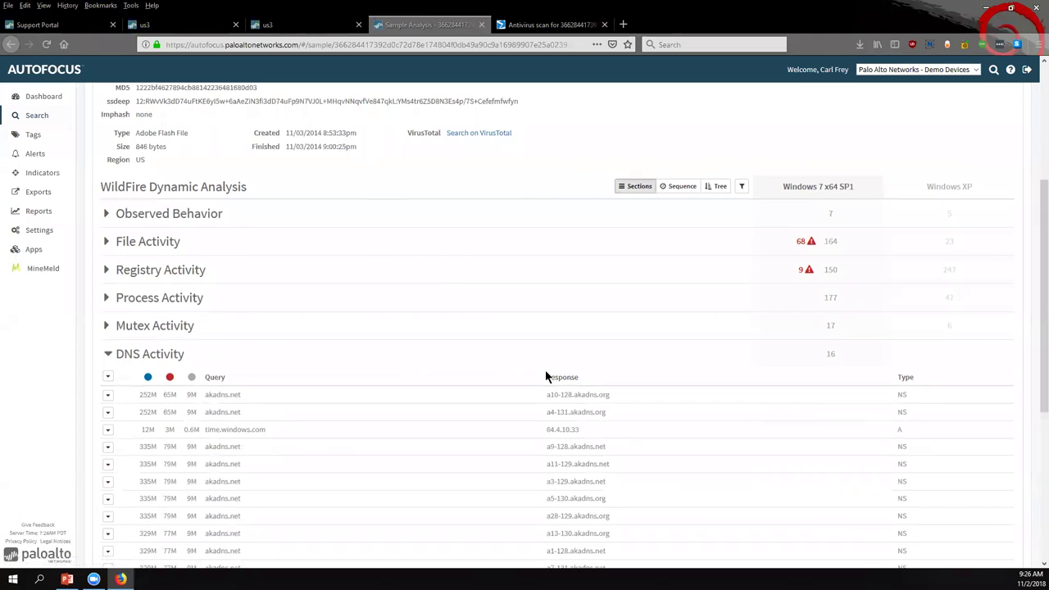
{"action": "scroll", "coordinate": [546, 374], "scroll_direction": "down", "scroll_amount": 5}
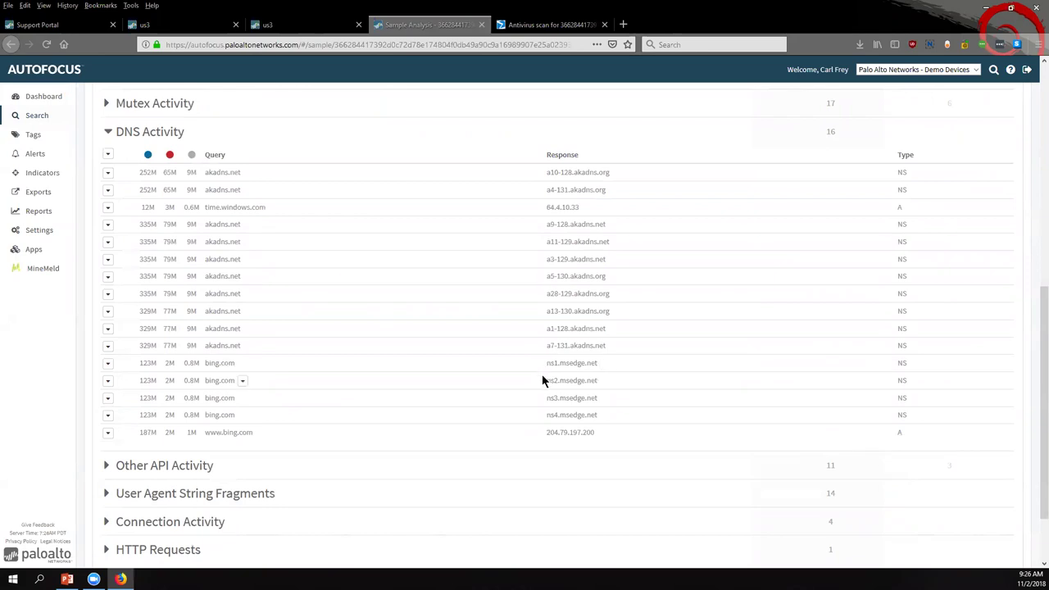
{"action": "left_click", "coordinate": [109, 132]}
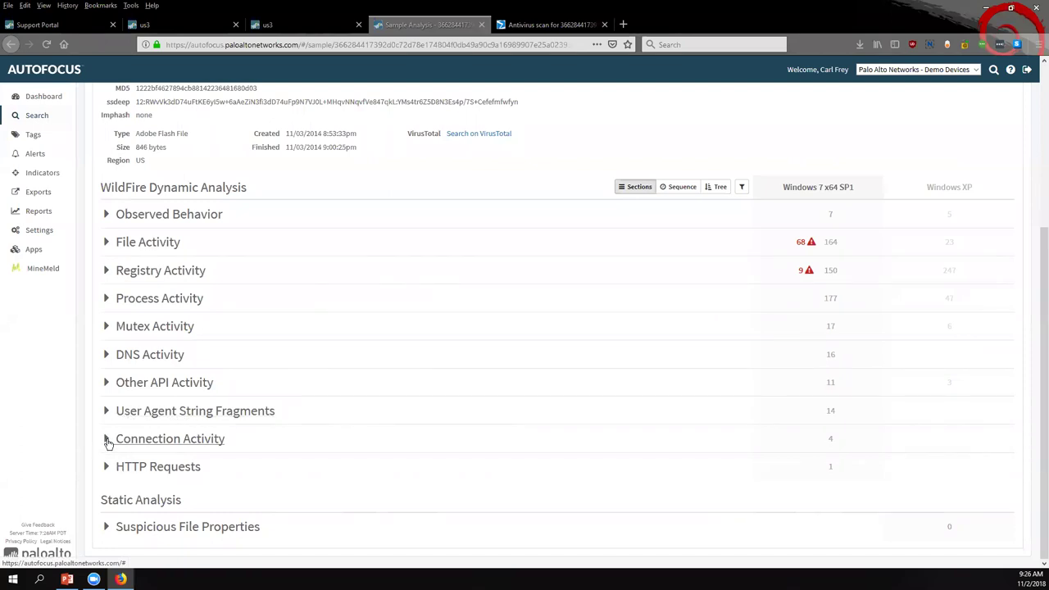
Expand Connection Activity and the HTTP Requests details, then return to the top.
{"action": "left_click", "coordinate": [107, 440]}
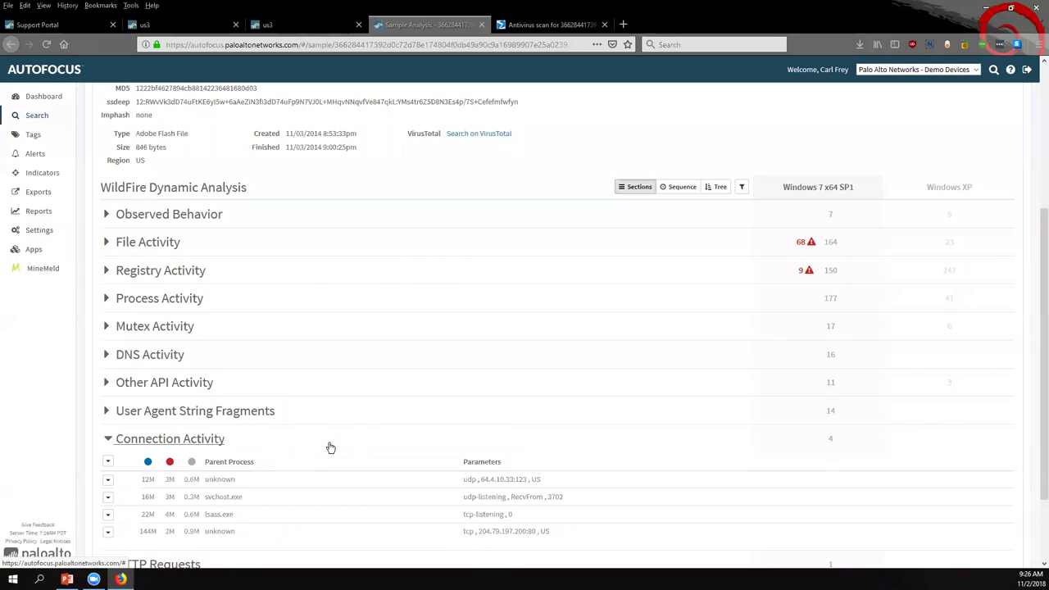
{"action": "scroll", "coordinate": [348, 435], "scroll_direction": "down", "scroll_amount": 2}
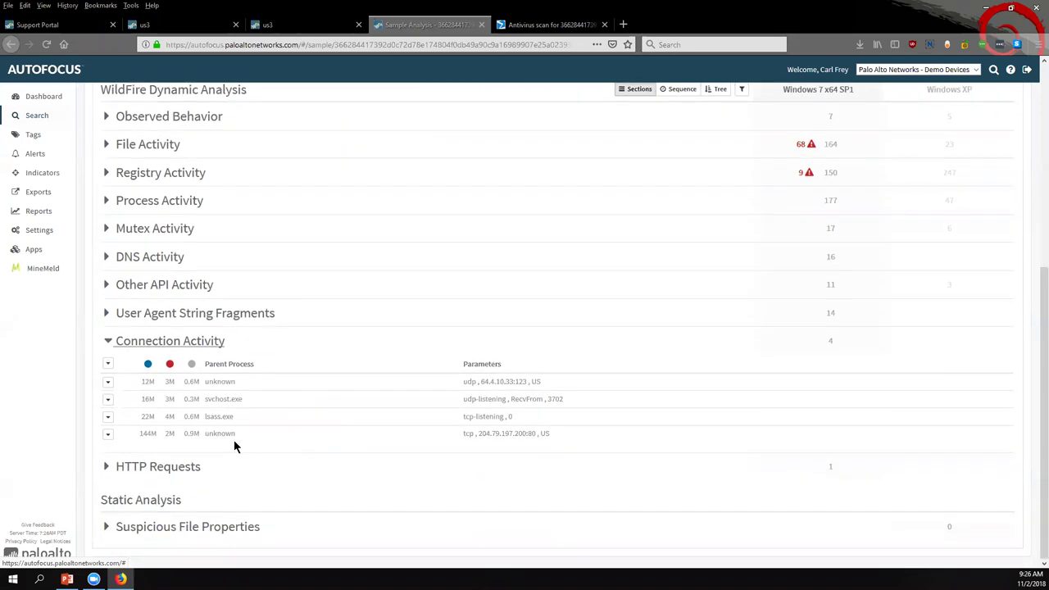
{"action": "left_click", "coordinate": [106, 466]}
{"action": "scroll", "coordinate": [228, 399], "scroll_direction": "down", "scroll_amount": 1}
{"action": "scroll", "coordinate": [228, 402], "scroll_direction": "up", "scroll_amount": 3}
{"action": "scroll", "coordinate": [228, 395], "scroll_direction": "up", "scroll_amount": 2}
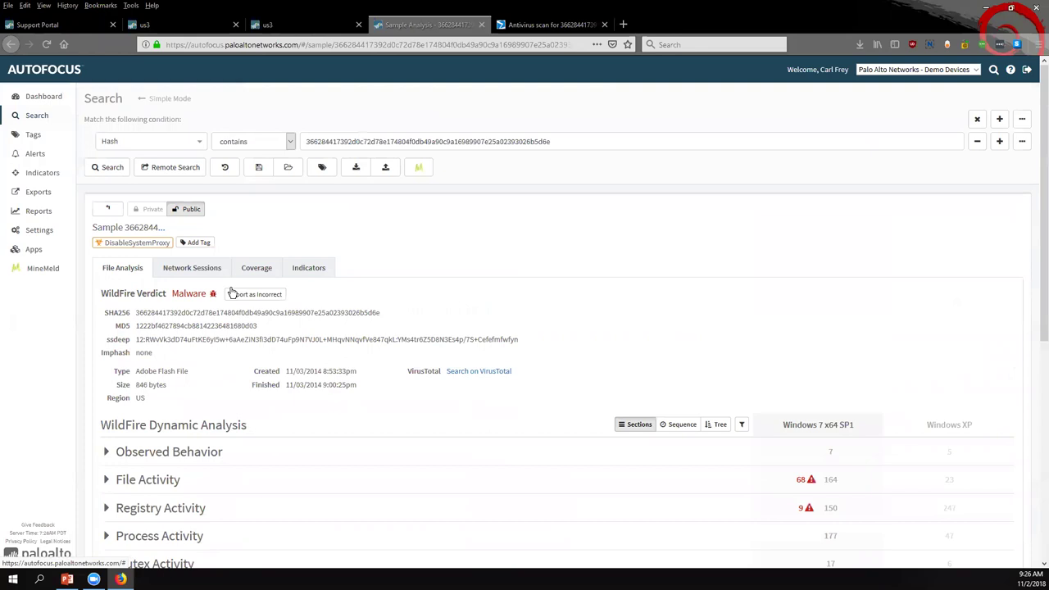
Review the Coverage tab's Virus/Win32.dloader.aqkl signature and URL list, then view Indicators.
{"action": "left_click", "coordinate": [256, 268]}
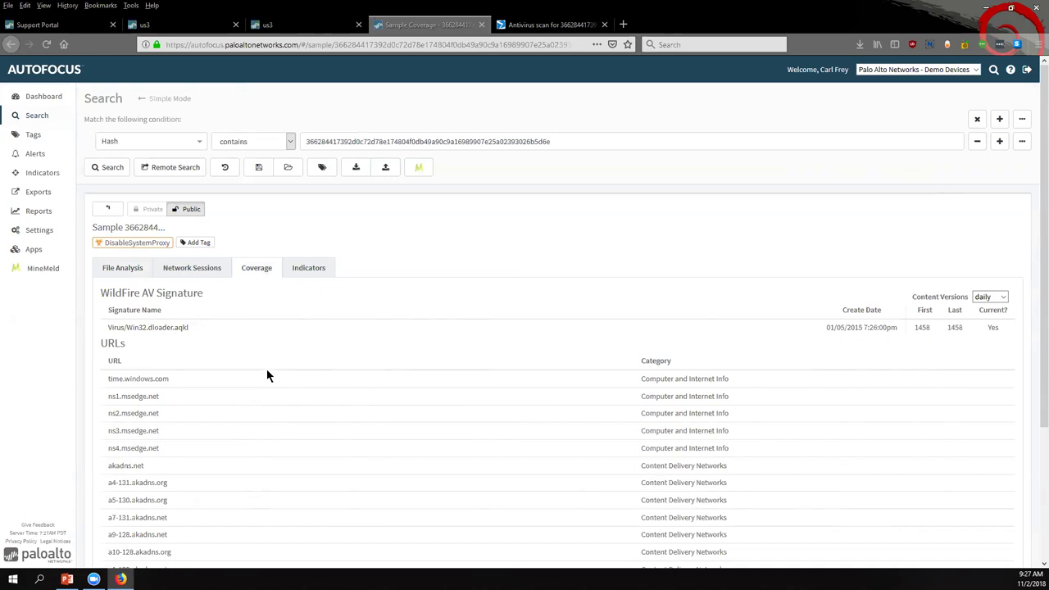
{"action": "scroll", "coordinate": [266, 374], "scroll_direction": "down", "scroll_amount": 3}
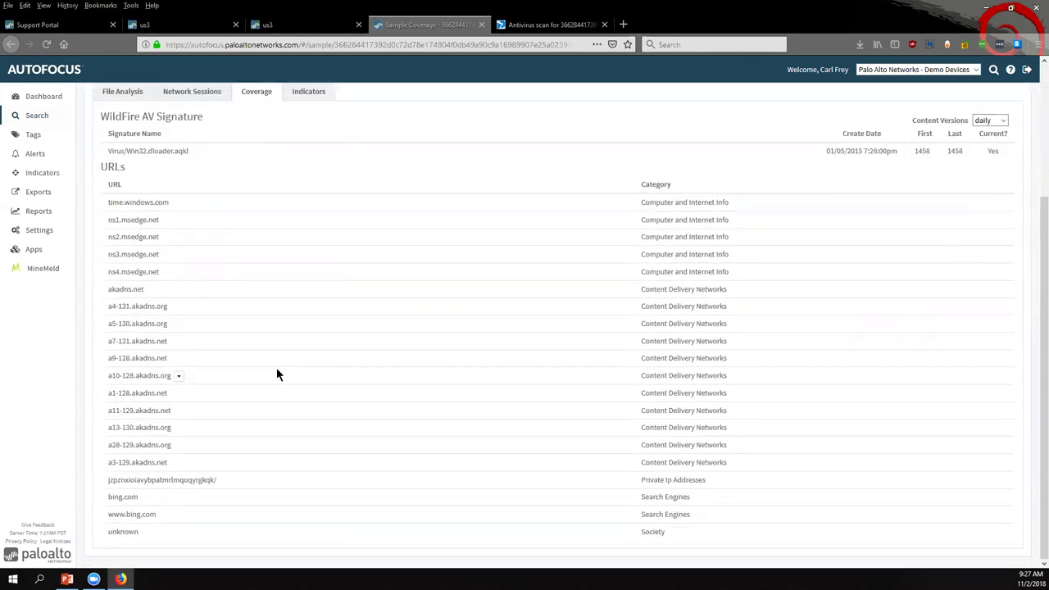
{"action": "scroll", "coordinate": [274, 367], "scroll_direction": "up", "scroll_amount": 4}
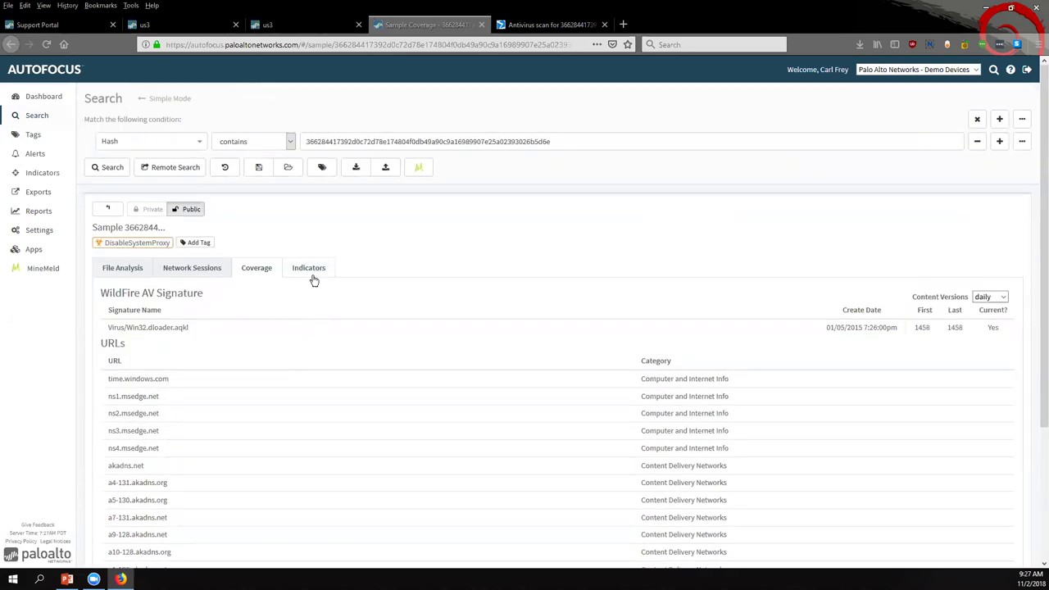
{"action": "left_click", "coordinate": [310, 268]}
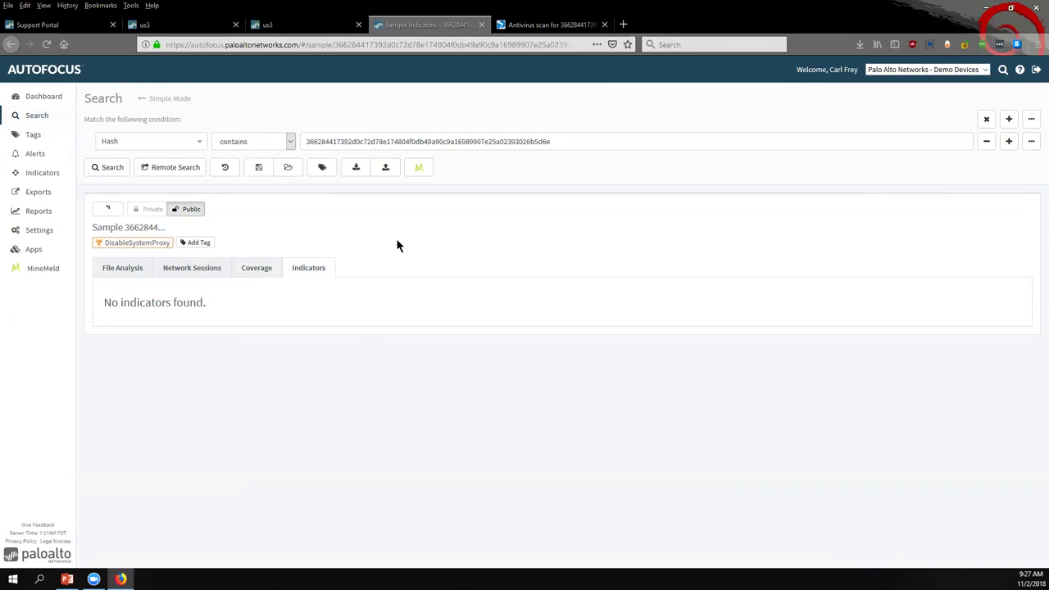
Browse the search field types leaving Hash unchanged, then return to File Analysis and start a MineMeld miner.
{"action": "left_click", "coordinate": [200, 144]}
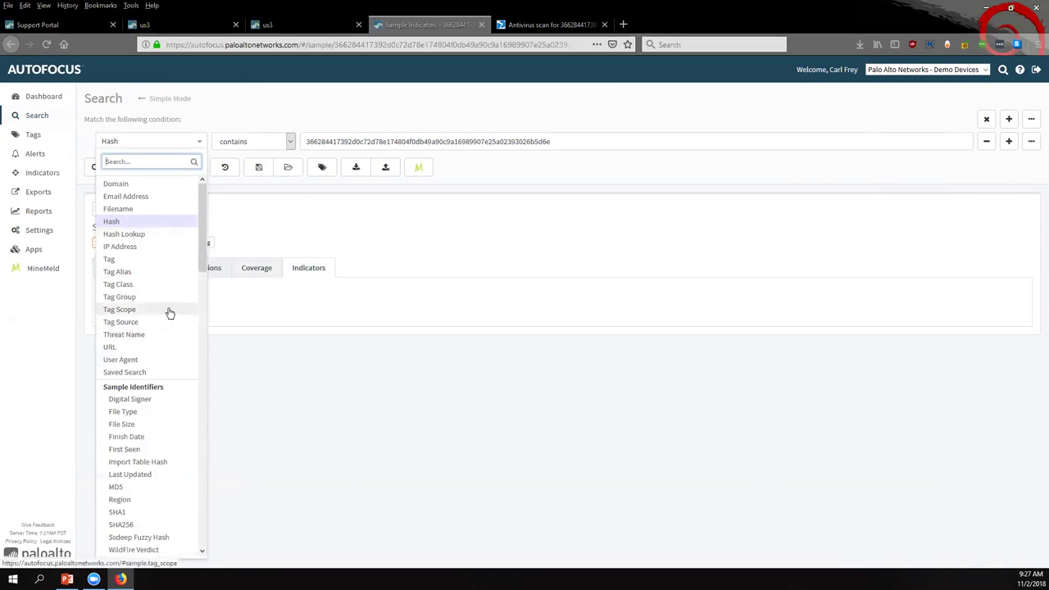
{"action": "left_click_drag", "start_coordinate": [201, 255], "coordinate": [207, 354]}
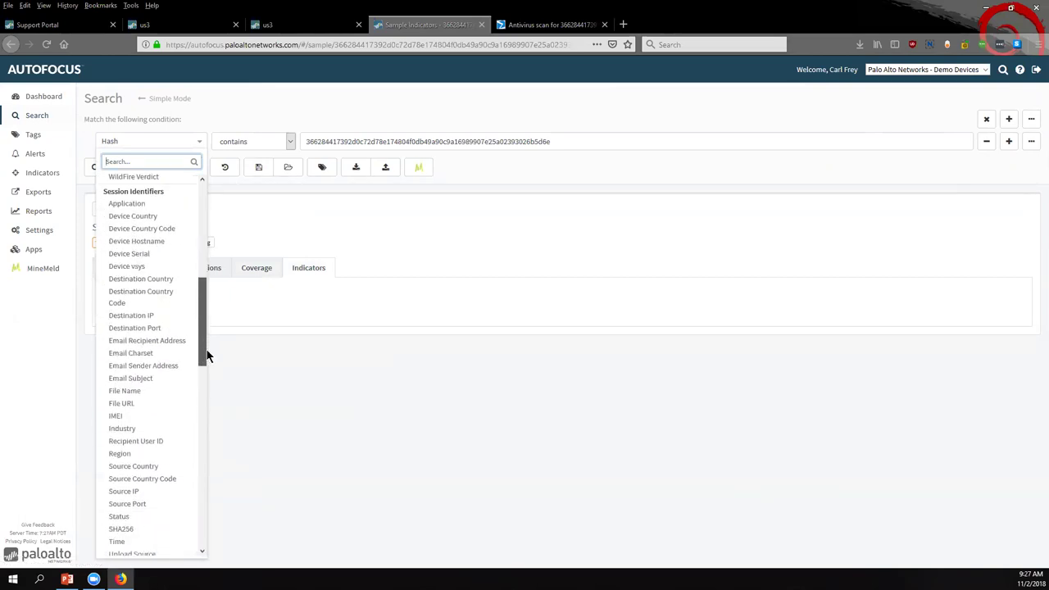
{"action": "left_click", "coordinate": [273, 323]}
{"action": "mouse_move", "coordinate": [131, 243]}
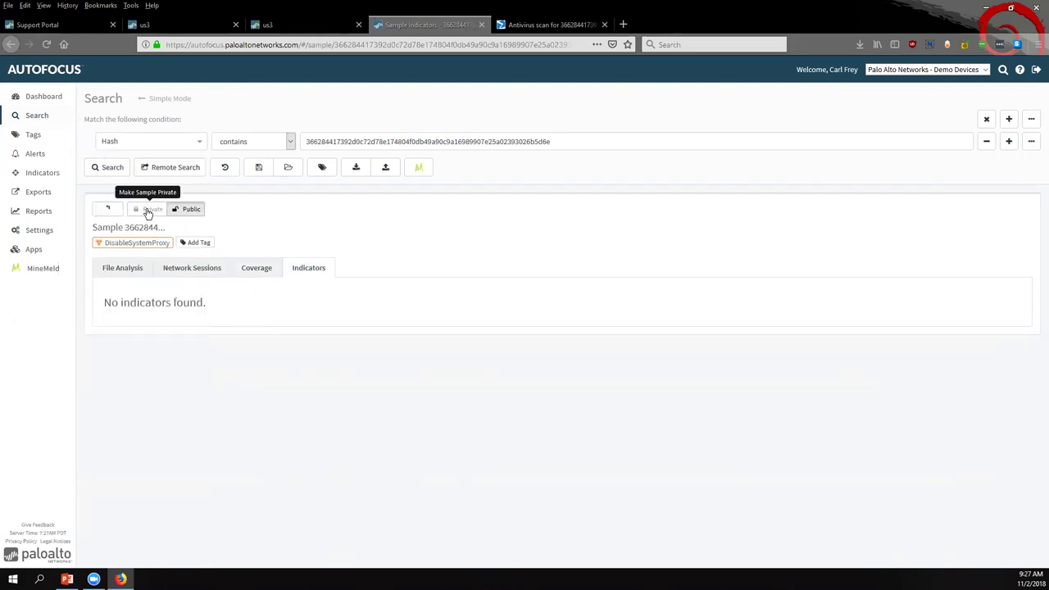
{"action": "left_click", "coordinate": [187, 141]}
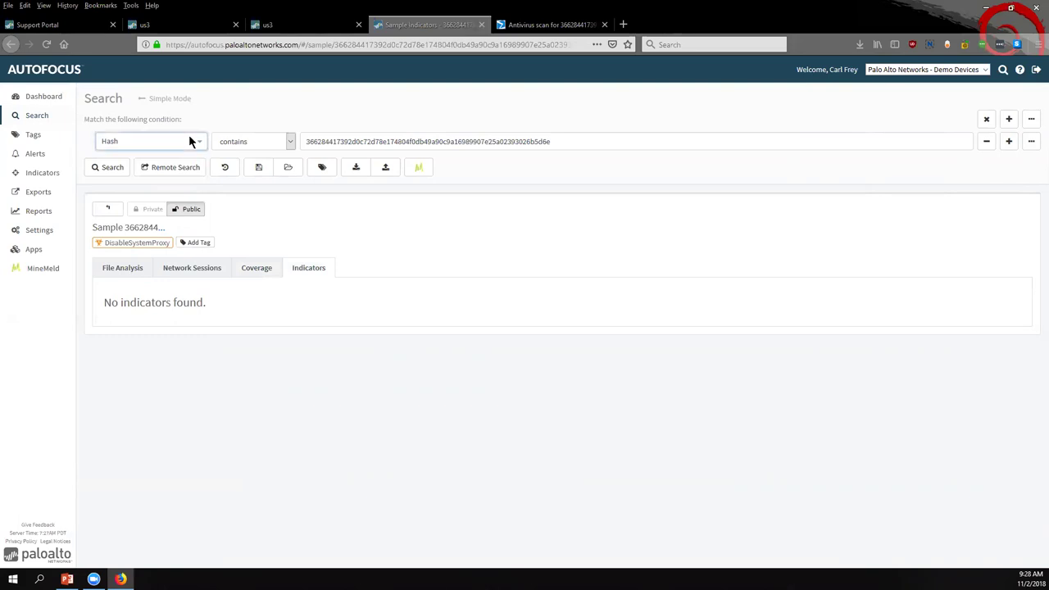
{"action": "scroll", "coordinate": [187, 246], "scroll_direction": "down", "scroll_amount": 1}
{"action": "scroll", "coordinate": [187, 246], "scroll_direction": "down", "scroll_amount": 8}
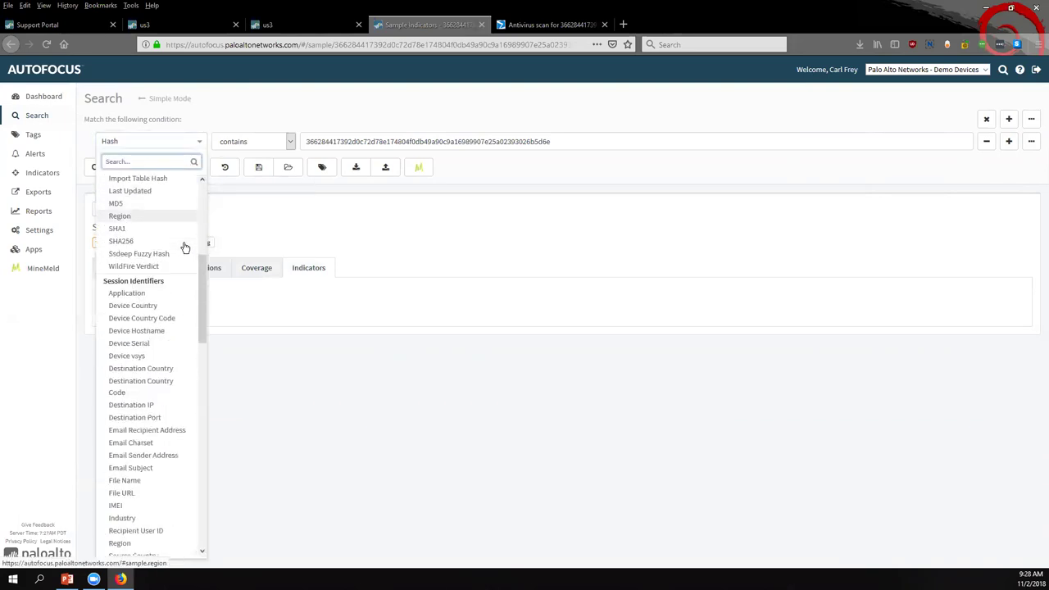
{"action": "scroll", "coordinate": [185, 248], "scroll_direction": "down", "scroll_amount": 1}
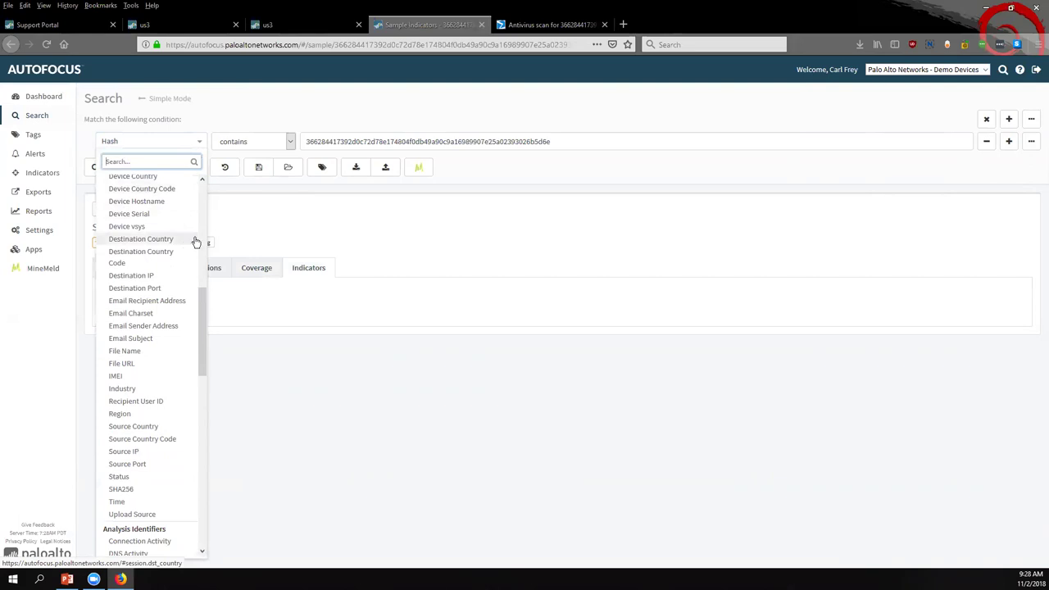
{"action": "left_click", "coordinate": [396, 219]}
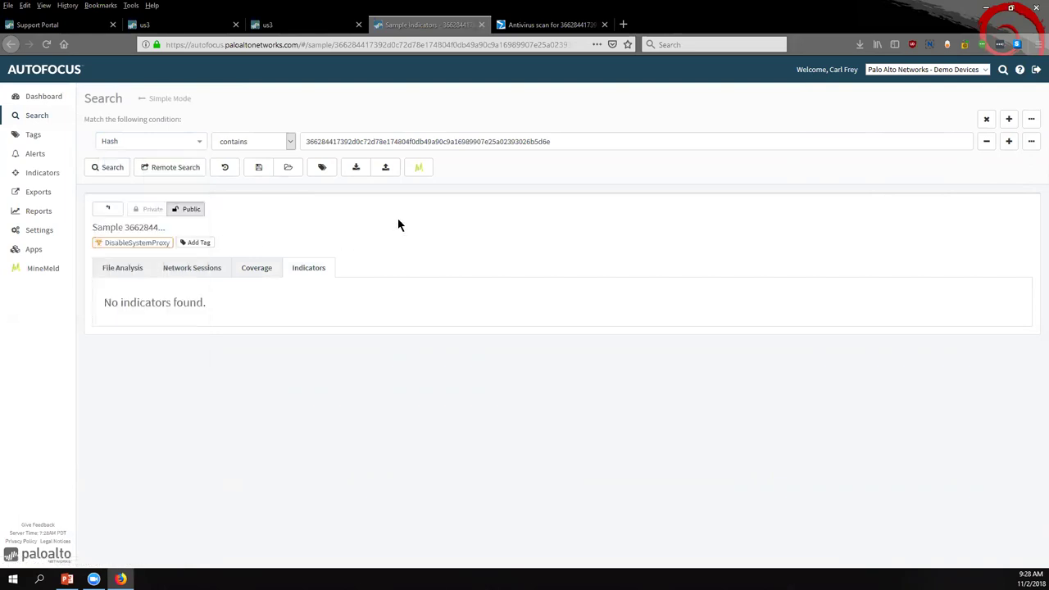
{"action": "left_click", "coordinate": [114, 270]}
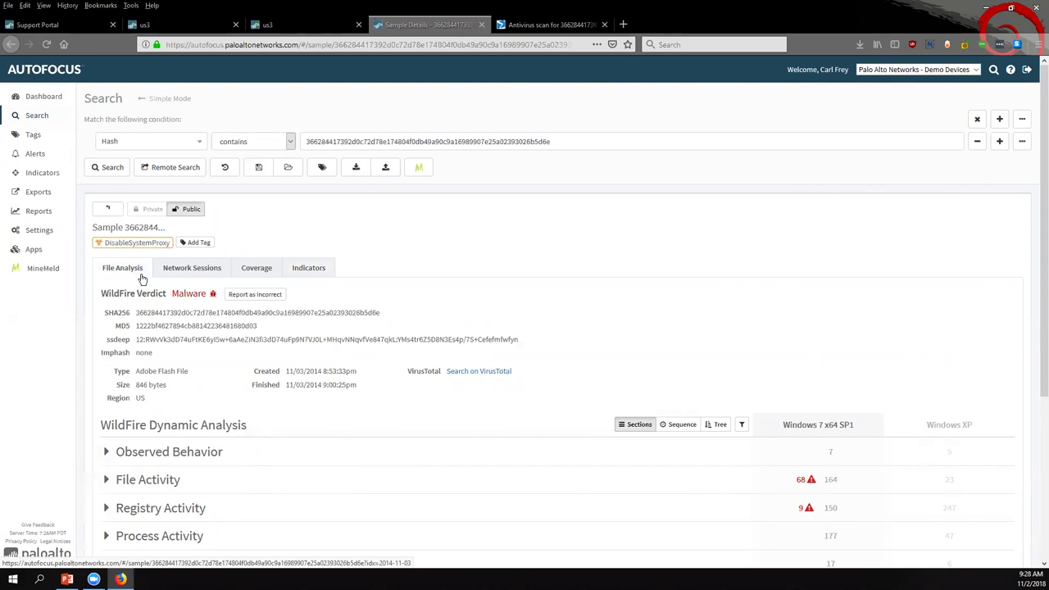
{"action": "left_click", "coordinate": [421, 168]}
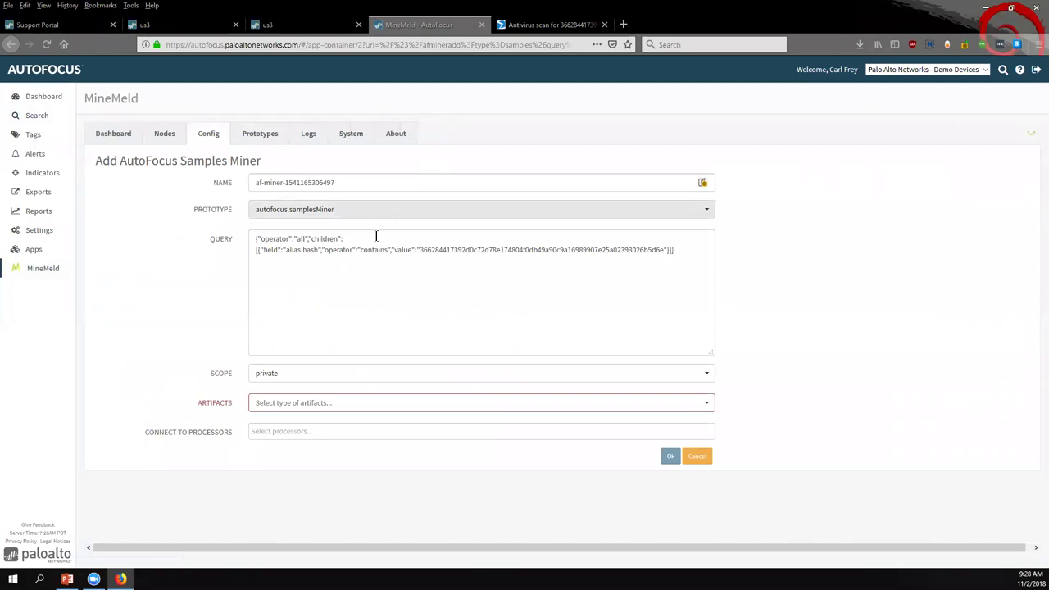
Review the prefilled miner name and hash query, set Artifacts to Any, leave processors unconnected.
{"action": "left_click_drag", "start_coordinate": [348, 182], "coordinate": [276, 182]}
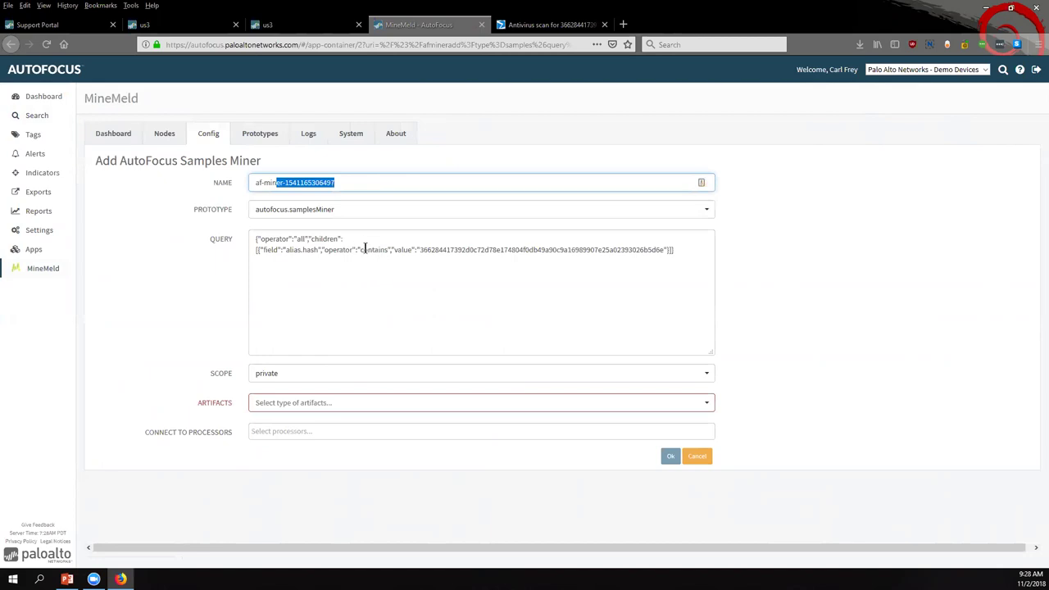
{"action": "left_click_drag", "start_coordinate": [684, 249], "coordinate": [201, 238]}
{"action": "left_click", "coordinate": [321, 407]}
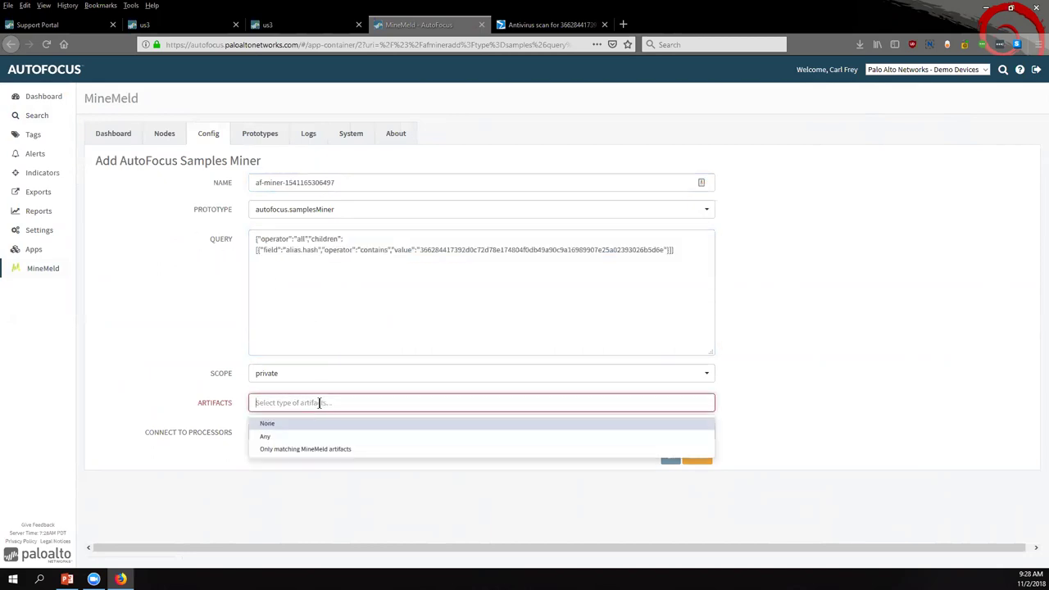
{"action": "left_click", "coordinate": [304, 437]}
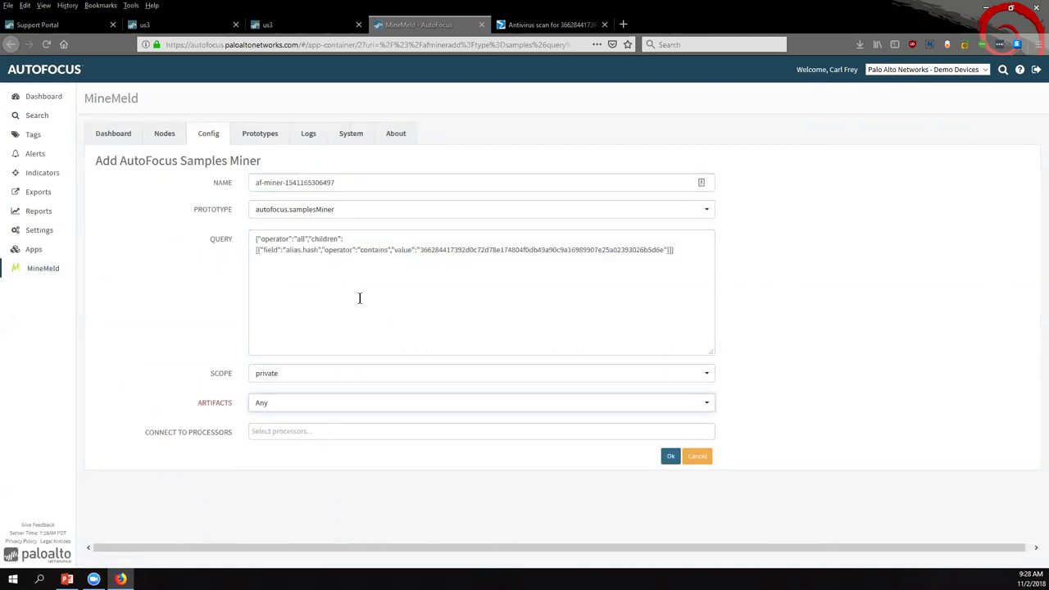
{"action": "left_click", "coordinate": [333, 435]}
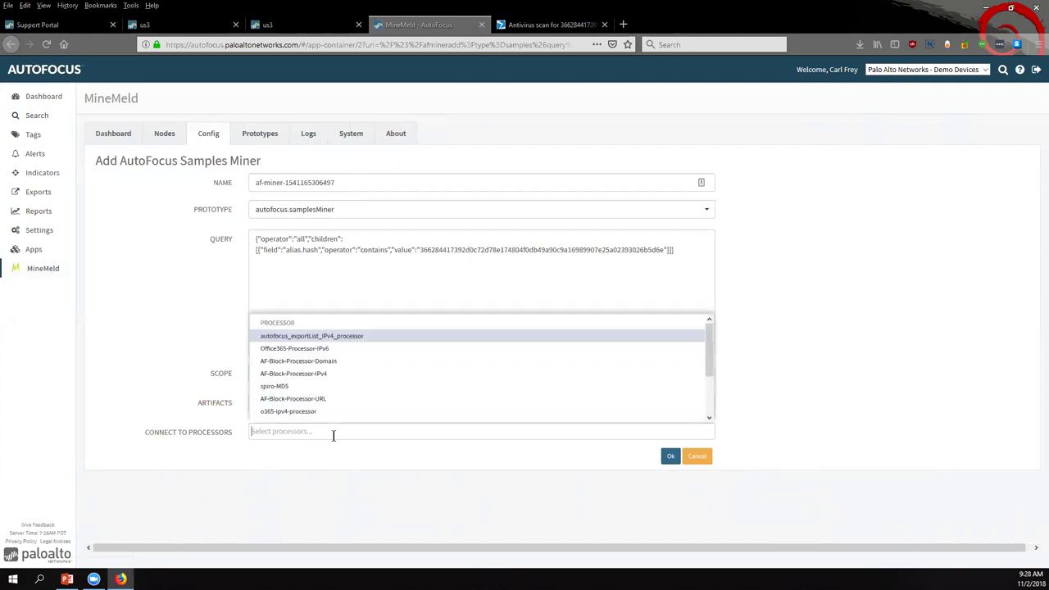
{"action": "left_click", "coordinate": [143, 238]}
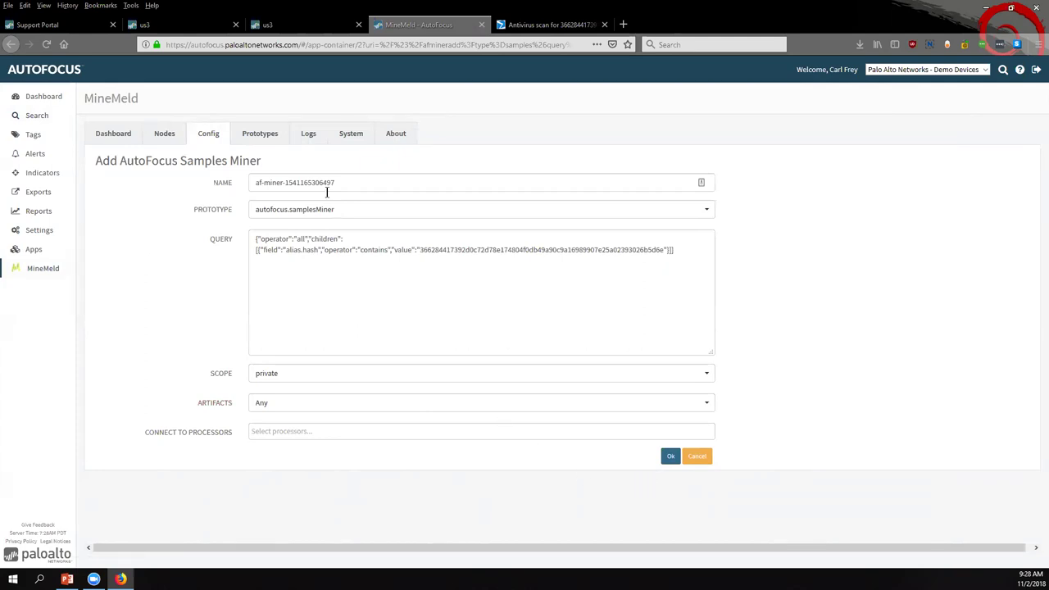
{"action": "left_click_drag", "start_coordinate": [352, 182], "coordinate": [213, 179]}
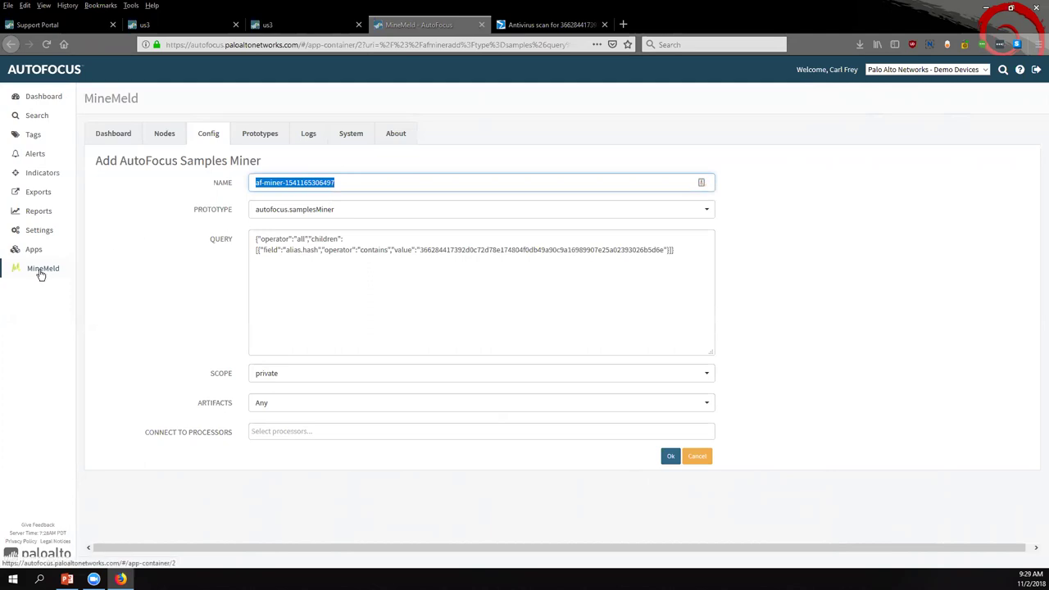
Open the AF-Block-Output-IPv4 node, select its feed base URL, and show its statistics.
{"action": "left_click", "coordinate": [164, 134]}
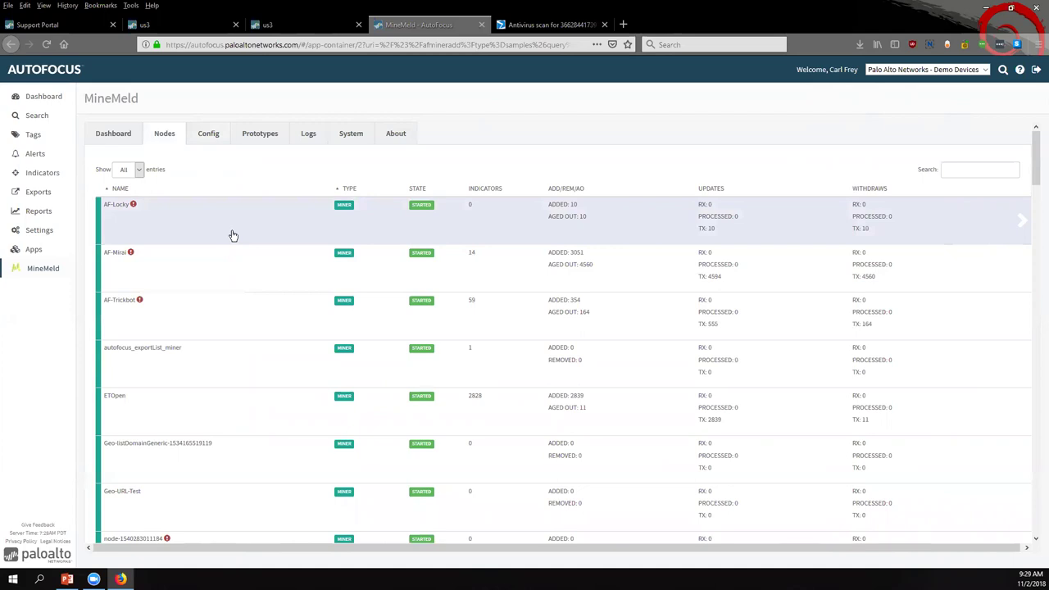
{"action": "scroll", "coordinate": [261, 292], "scroll_direction": "down", "scroll_amount": 4}
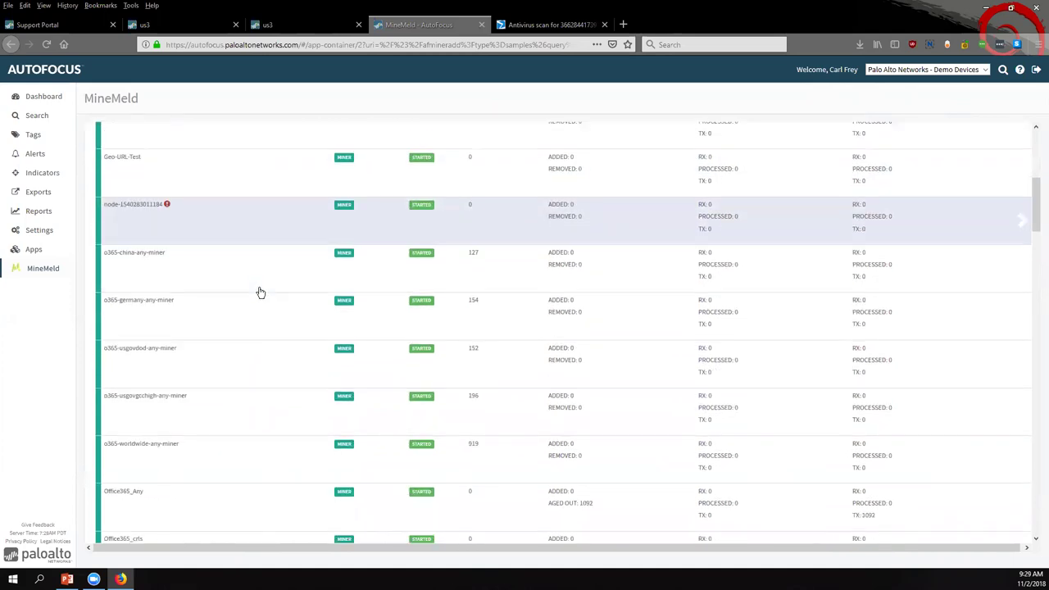
{"action": "scroll", "coordinate": [261, 293], "scroll_direction": "down", "scroll_amount": 14}
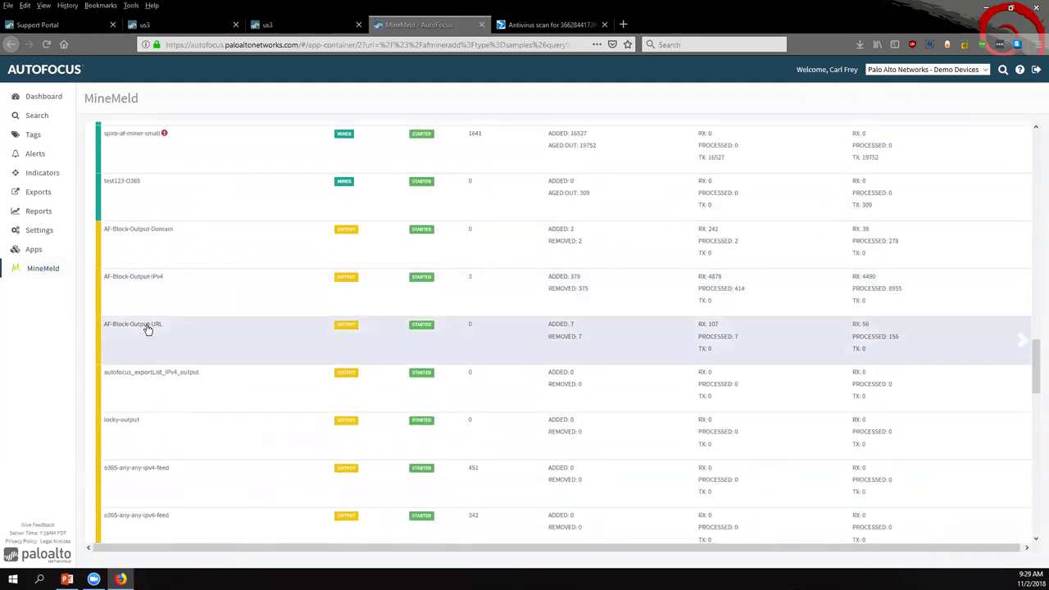
{"action": "left_click", "coordinate": [163, 281]}
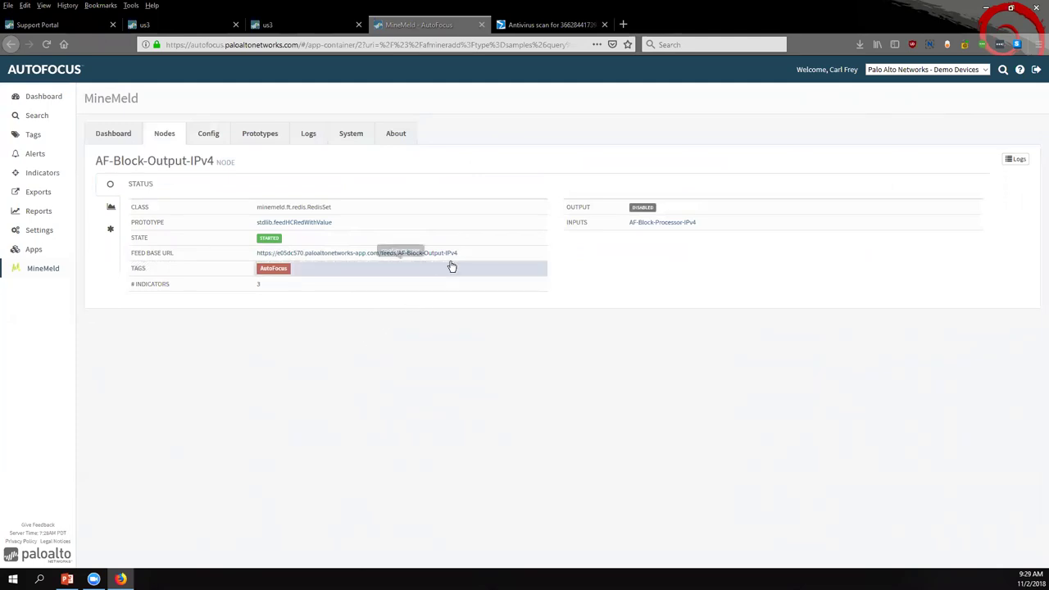
{"action": "left_click_drag", "start_coordinate": [477, 252], "coordinate": [253, 255]}
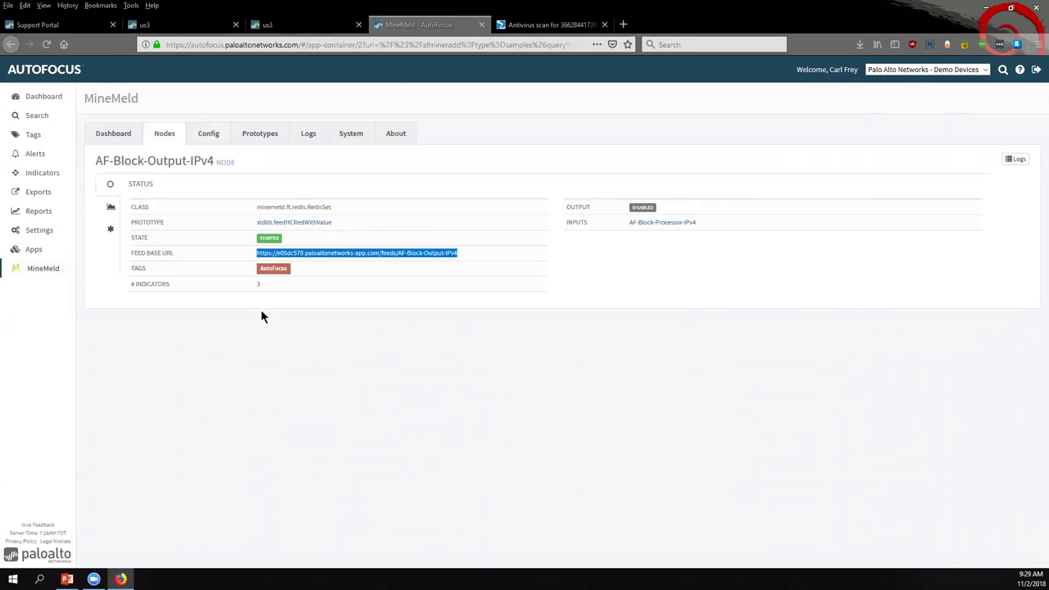
{"action": "left_click", "coordinate": [110, 210]}
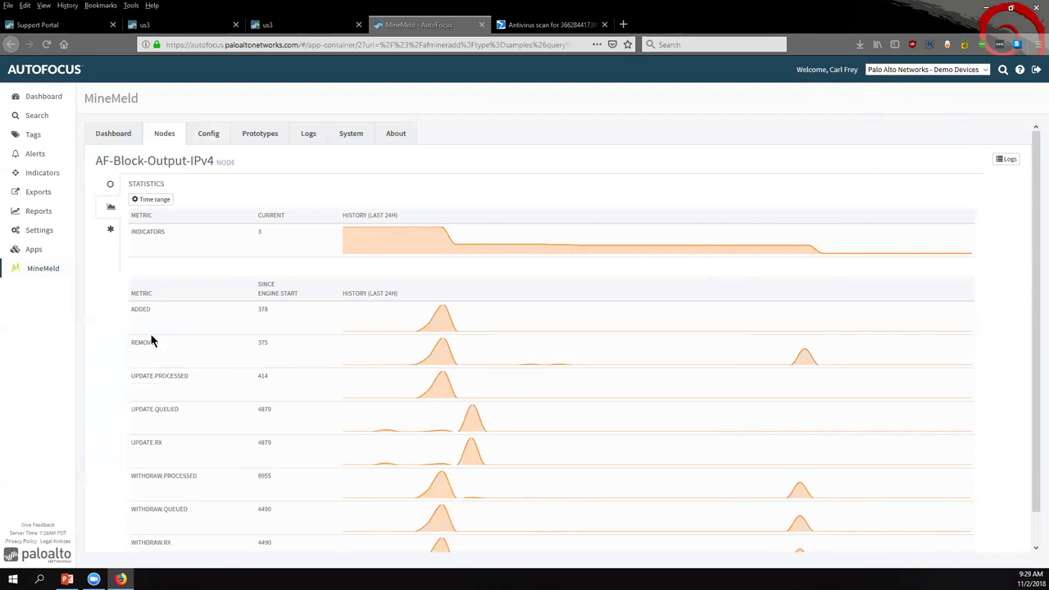
Display AF-Block-Output-IPv4's connection graph with Trickbot, Mirai and Locky miners feeding IPv4, URL and Domain outputs.
{"action": "left_click", "coordinate": [111, 230]}
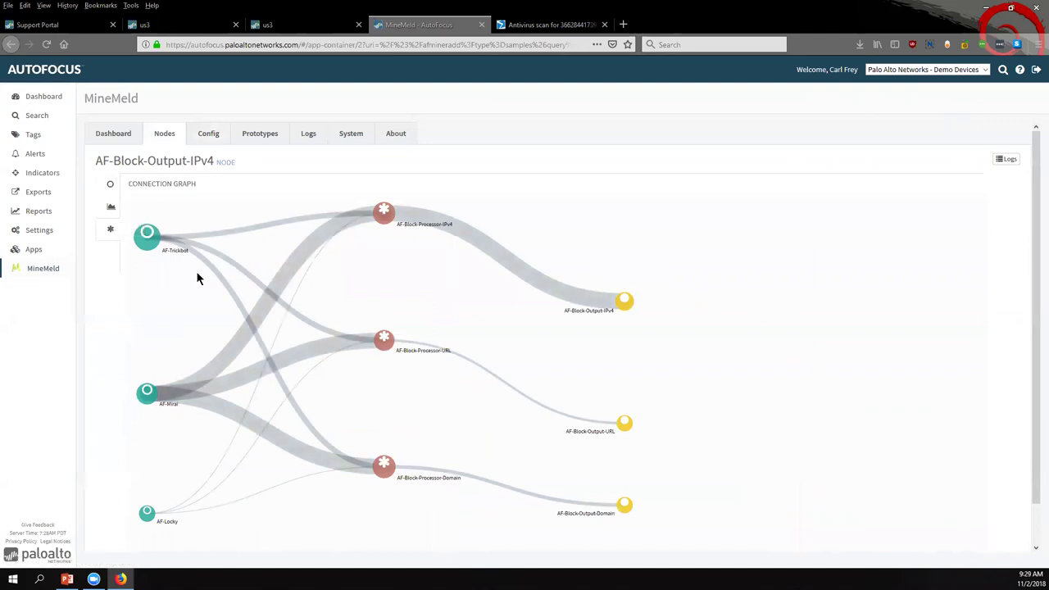
{"action": "mouse_move", "coordinate": [154, 246]}
Inspect the firewall's MineMeld-EDL external dynamic list, an hourly IP feed, and close it unchanged.
{"action": "left_click", "coordinate": [203, 31]}
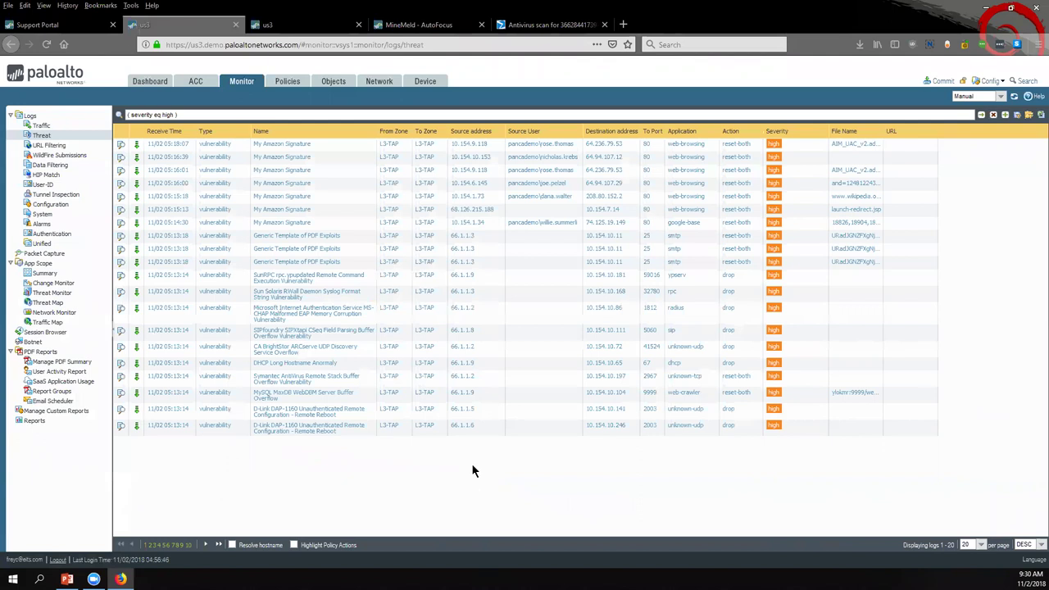
{"action": "left_click", "coordinate": [343, 86]}
{"action": "left_click", "coordinate": [74, 235]}
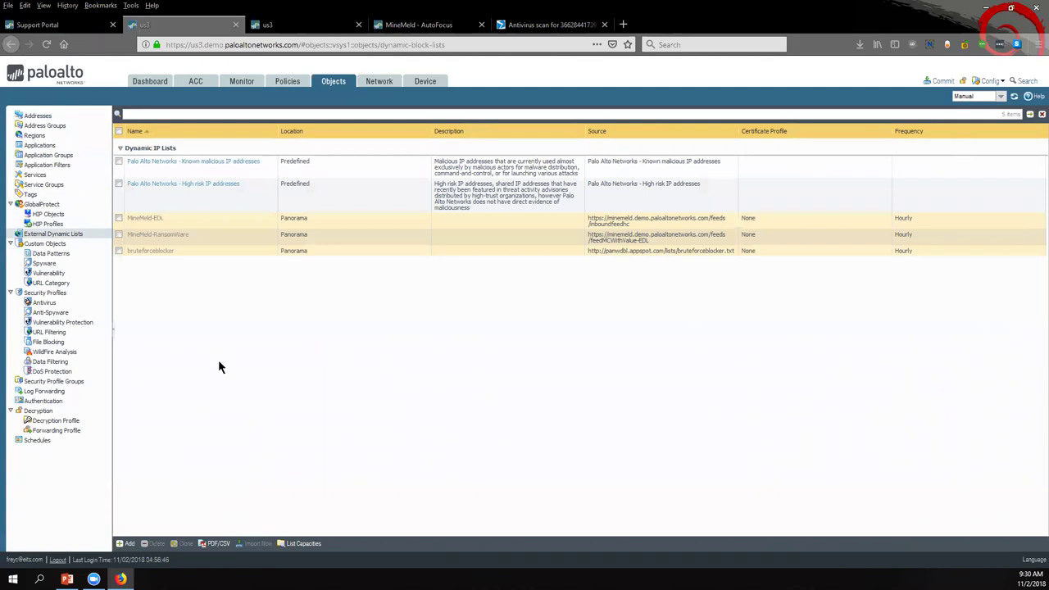
{"action": "left_click", "coordinate": [163, 220]}
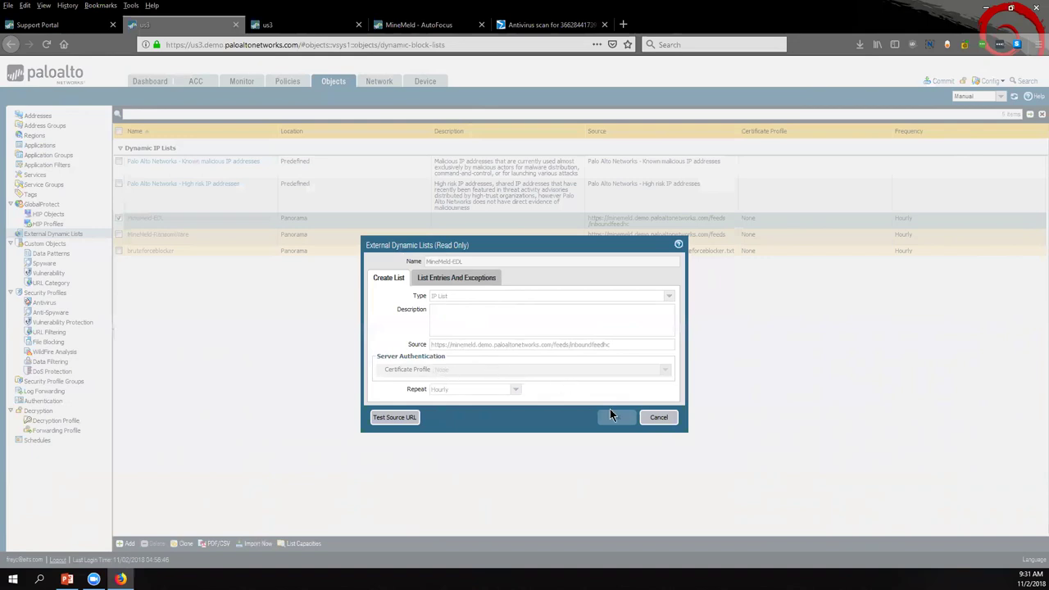
{"action": "left_click", "coordinate": [654, 418]}
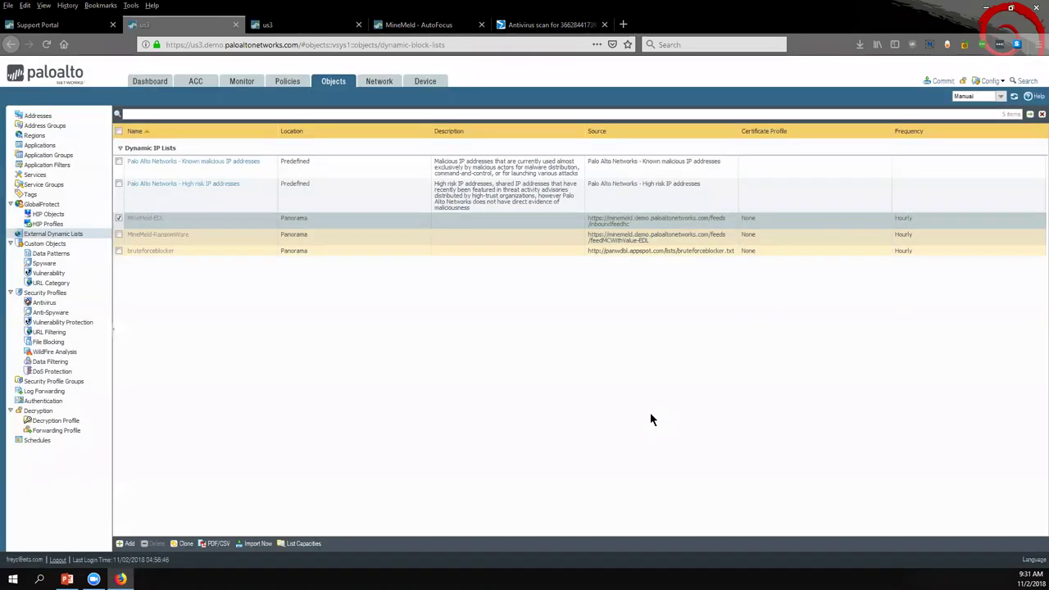
Bring up the Policies > Security rulebase, entering AF along the way.
{"action": "left_click", "coordinate": [284, 83]}
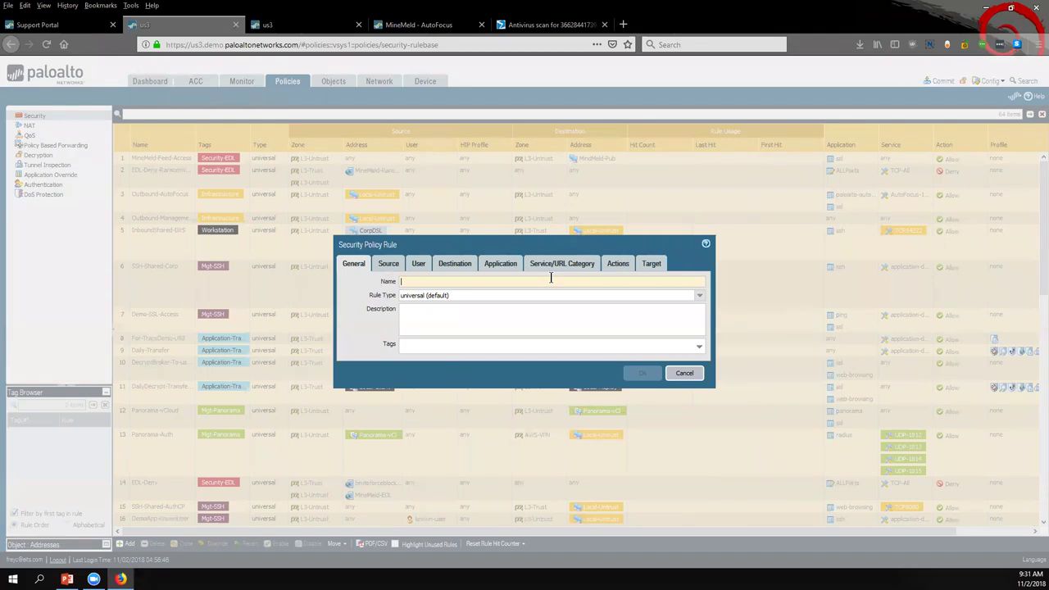
{"action": "type", "text": "A"}
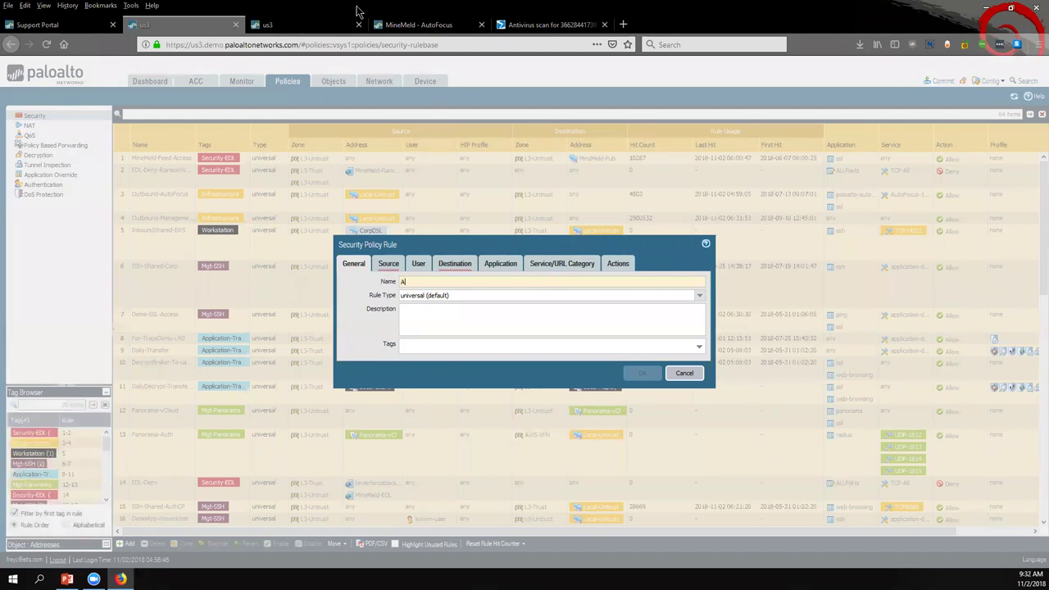
{"action": "type", "text": "F"}
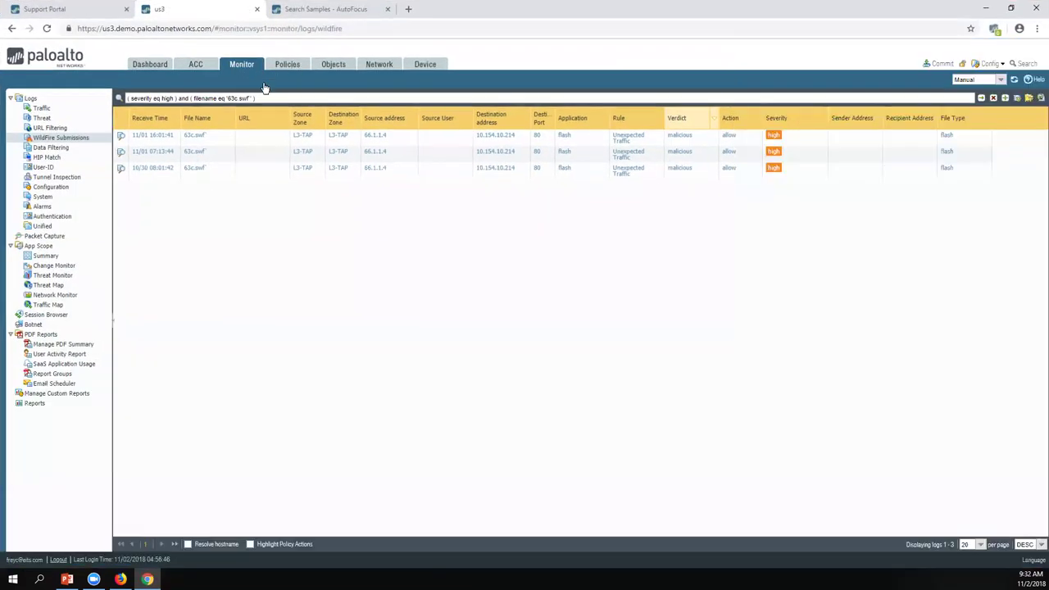
{"action": "left_click", "coordinate": [288, 64]}
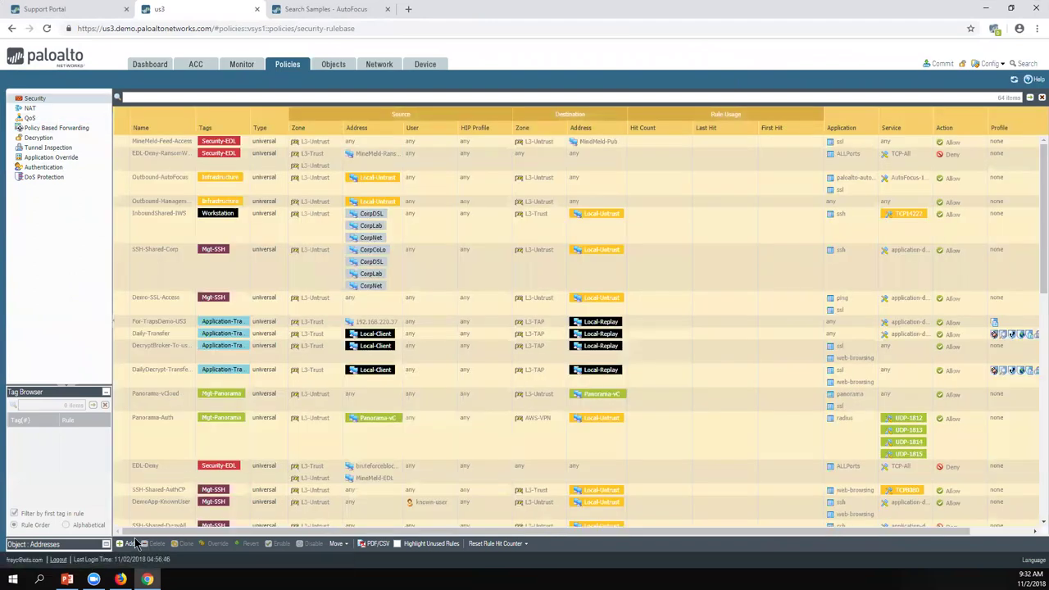
Add a security rule named AF_block123 with tag AF and description 'ticket 123'.
{"action": "left_click", "coordinate": [124, 544]}
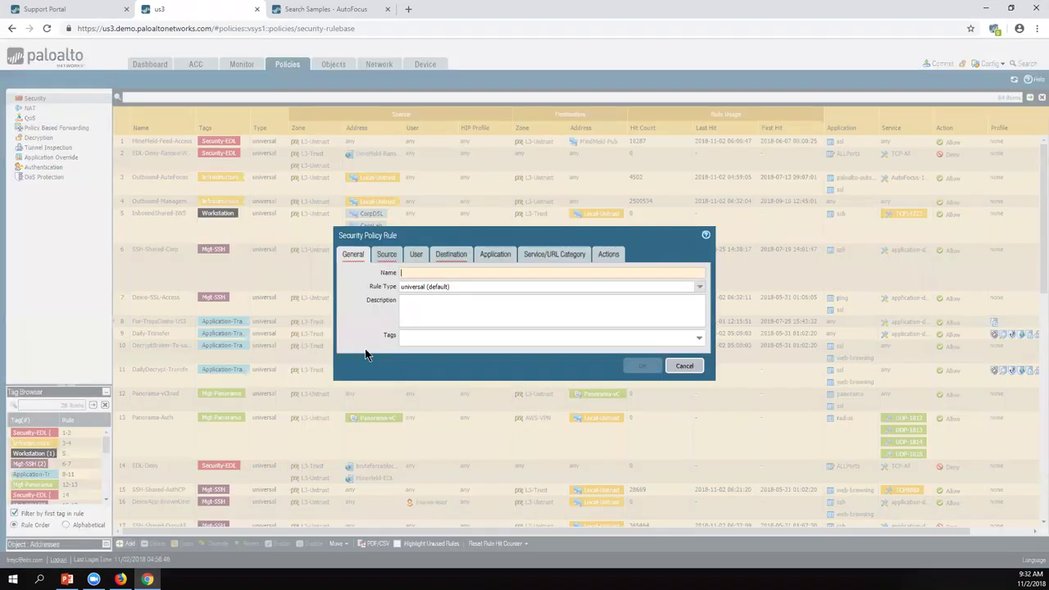
{"action": "type", "text": "AF_"}
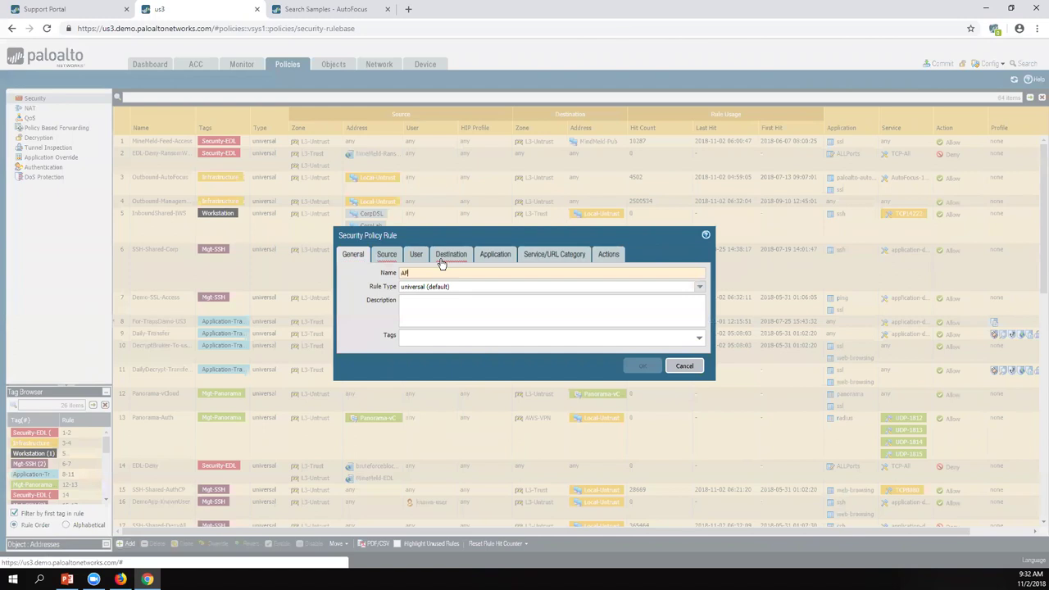
{"action": "type", "text": "b"}
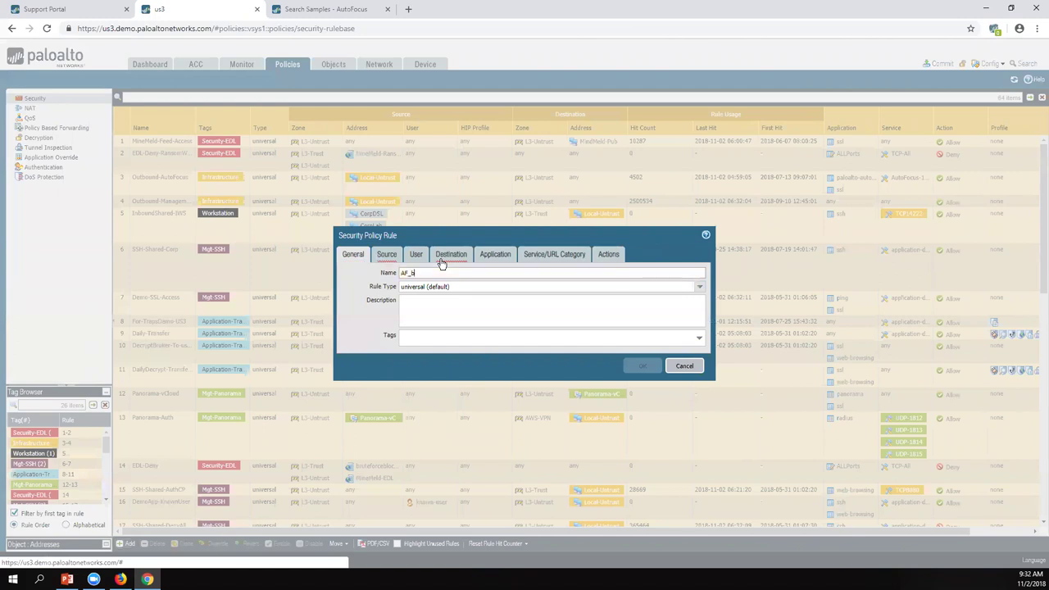
{"action": "type", "text": "lock123"}
{"action": "left_click", "coordinate": [425, 335]}
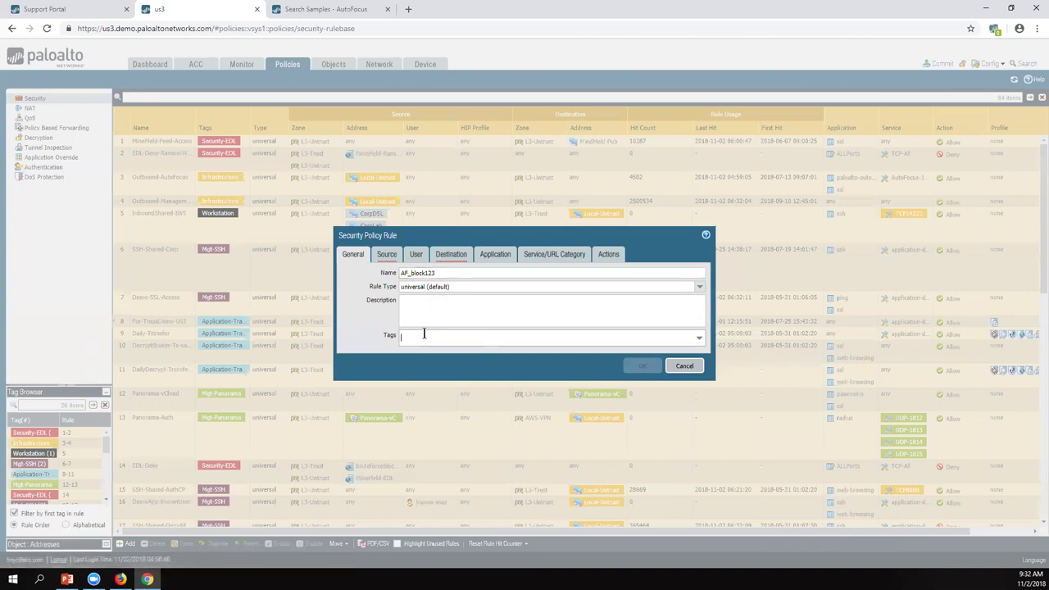
{"action": "type", "text": "AF"}
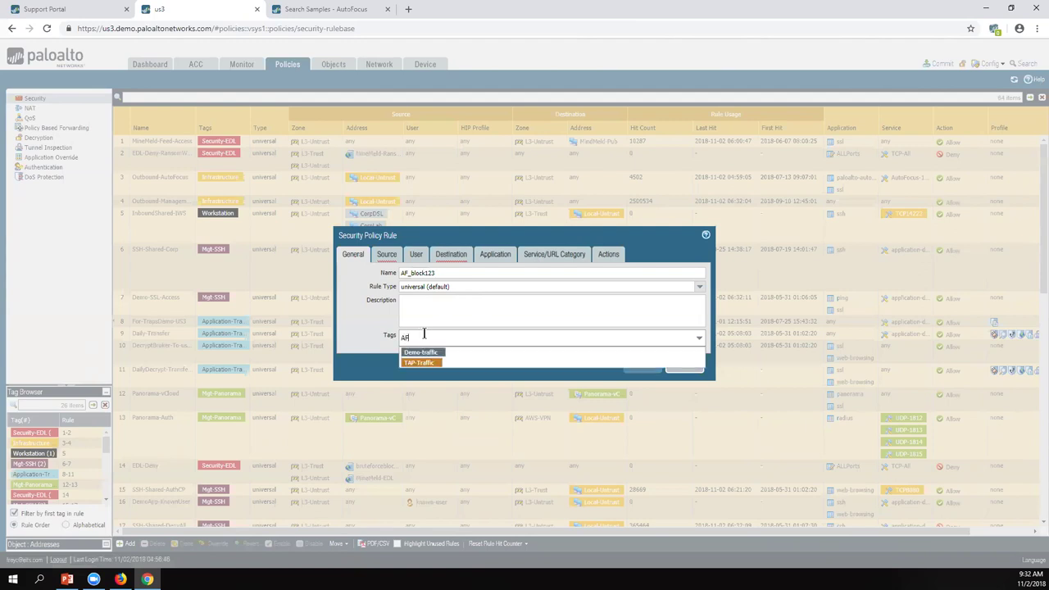
{"action": "left_click", "coordinate": [455, 313]}
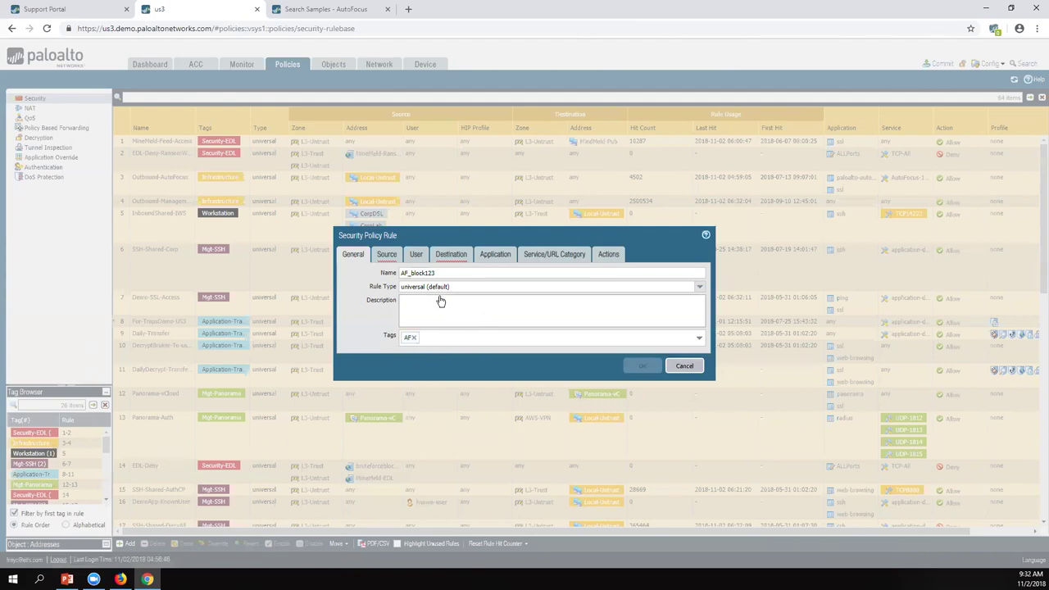
{"action": "type", "text": "ticket 123"}
{"action": "left_click", "coordinate": [398, 255]}
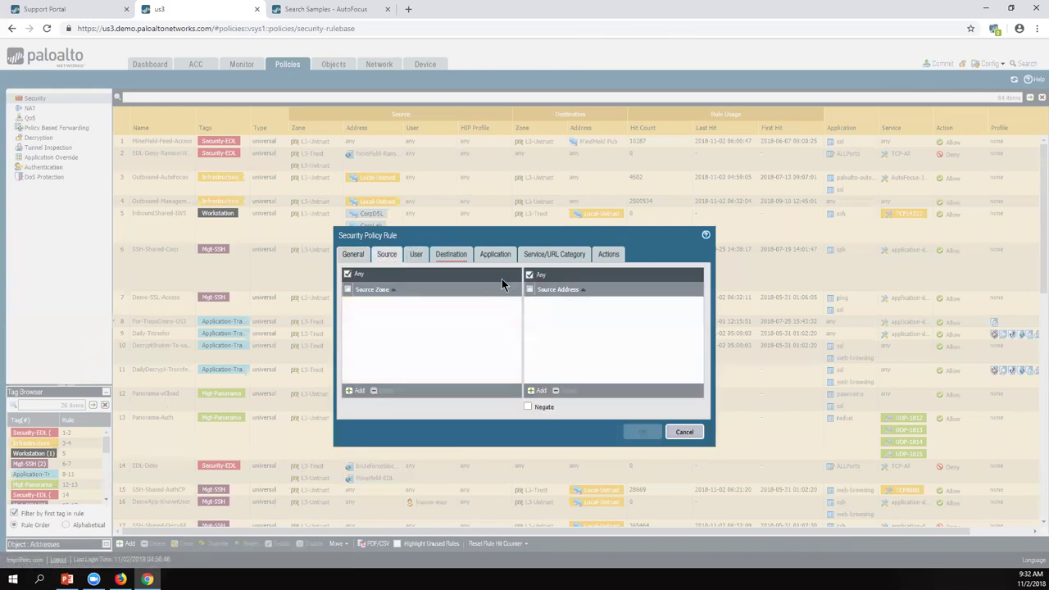
Give the AF_block123 rule destination zone any and destination address MineMeld-EDL.
{"action": "left_click", "coordinate": [450, 256]}
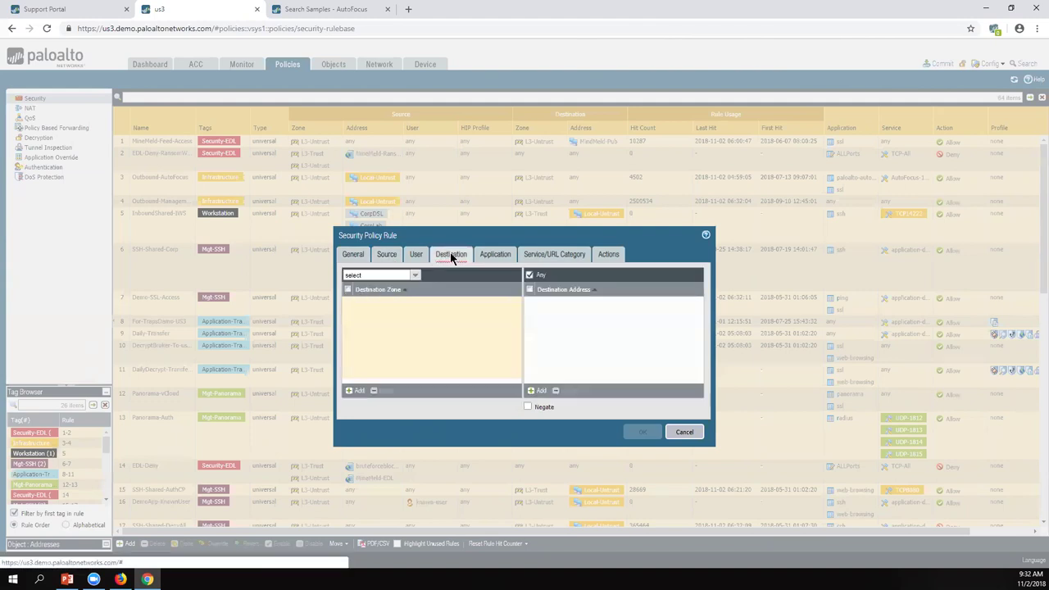
{"action": "mouse_move", "coordinate": [396, 316]}
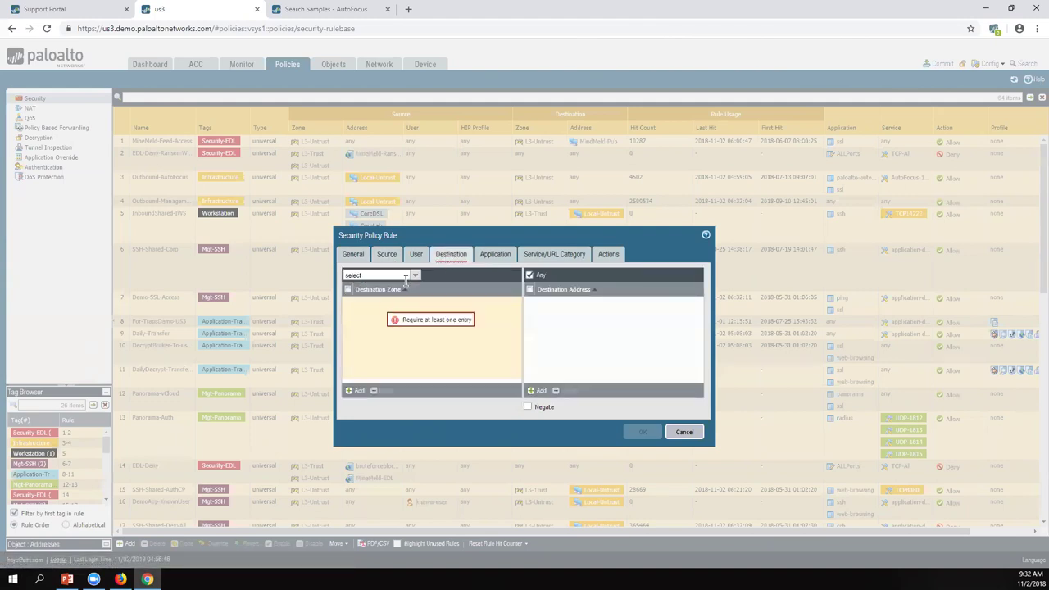
{"action": "left_click", "coordinate": [405, 279]}
{"action": "left_click", "coordinate": [393, 298]}
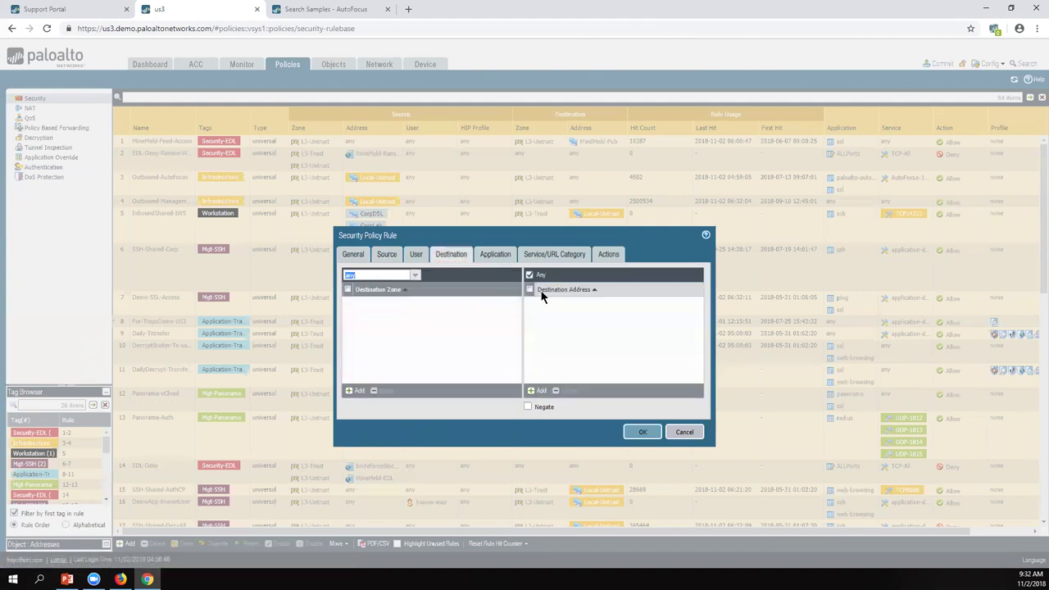
{"action": "left_click", "coordinate": [533, 391]}
{"action": "mouse_move", "coordinate": [577, 300]}
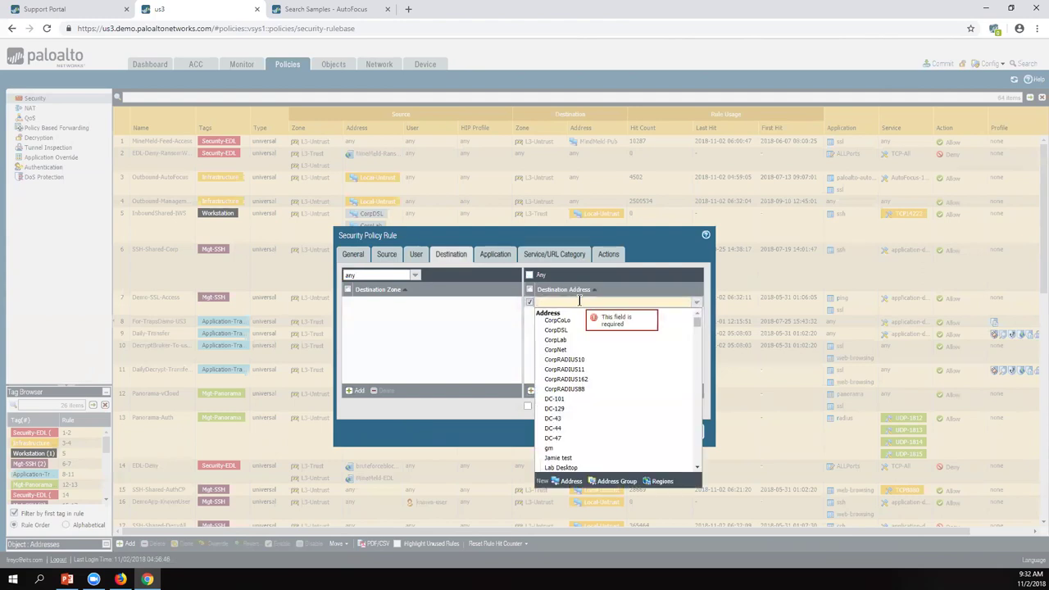
{"action": "type", "text": "Mine"}
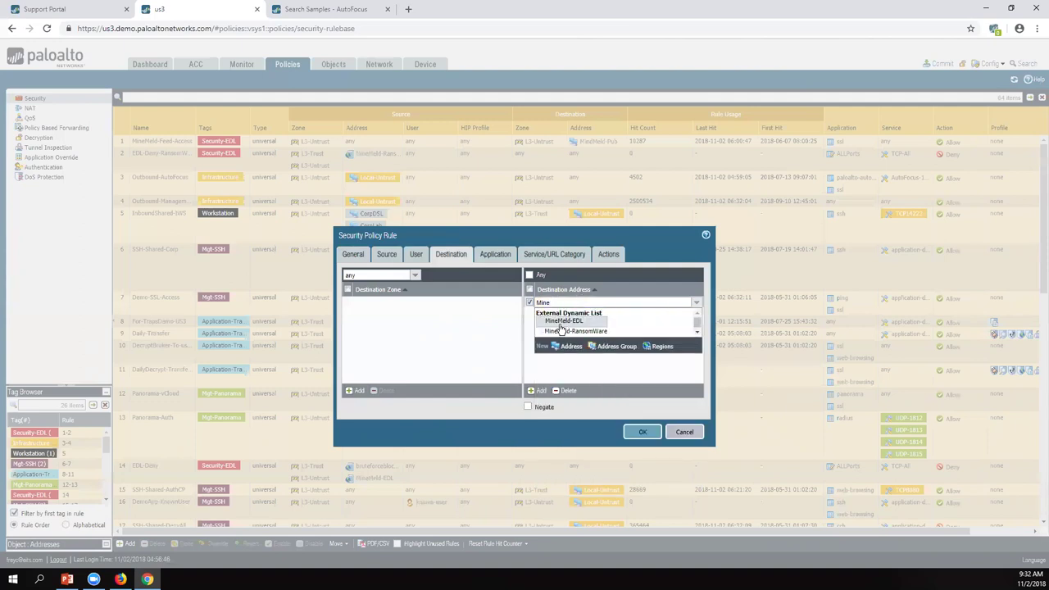
{"action": "left_click", "coordinate": [561, 324]}
{"action": "left_click", "coordinate": [547, 349]}
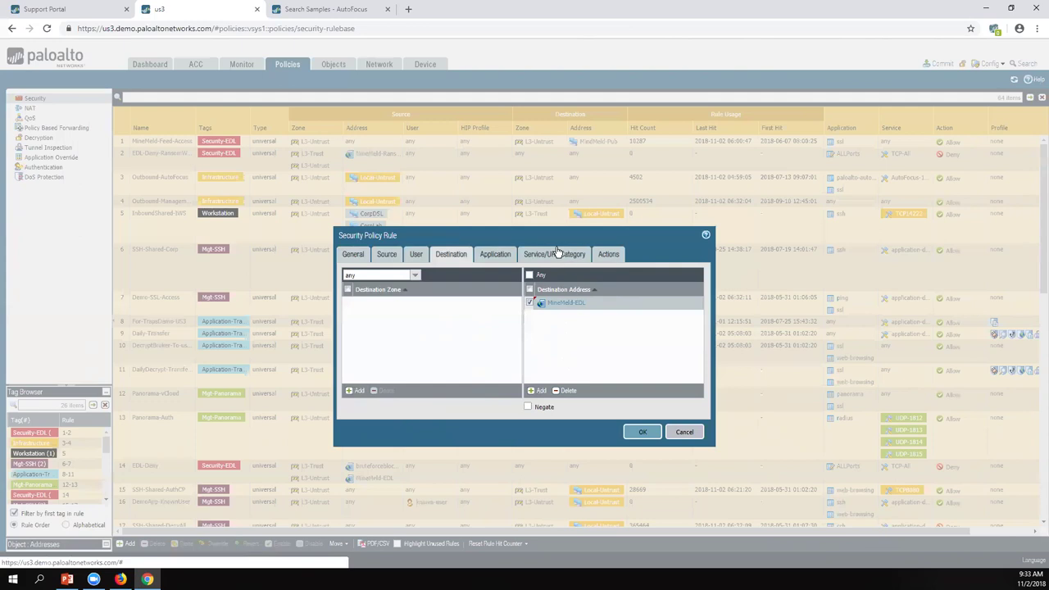
{"action": "left_click", "coordinate": [608, 256]}
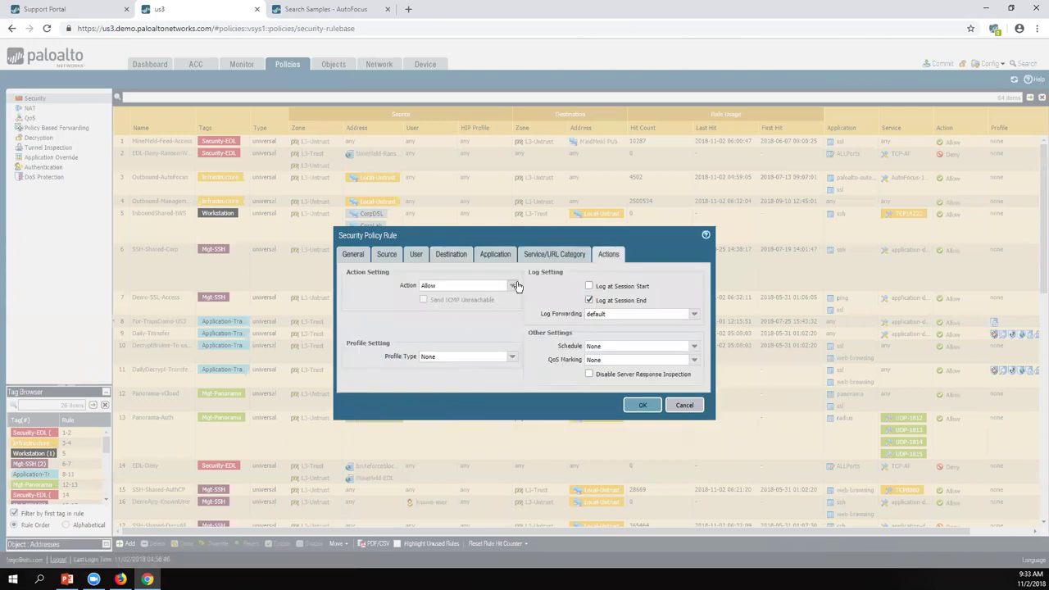
Set the rule's action to Drop, check its Service/URL Category settings, then cancel the editor.
{"action": "left_click", "coordinate": [512, 285]}
{"action": "left_click", "coordinate": [483, 319]}
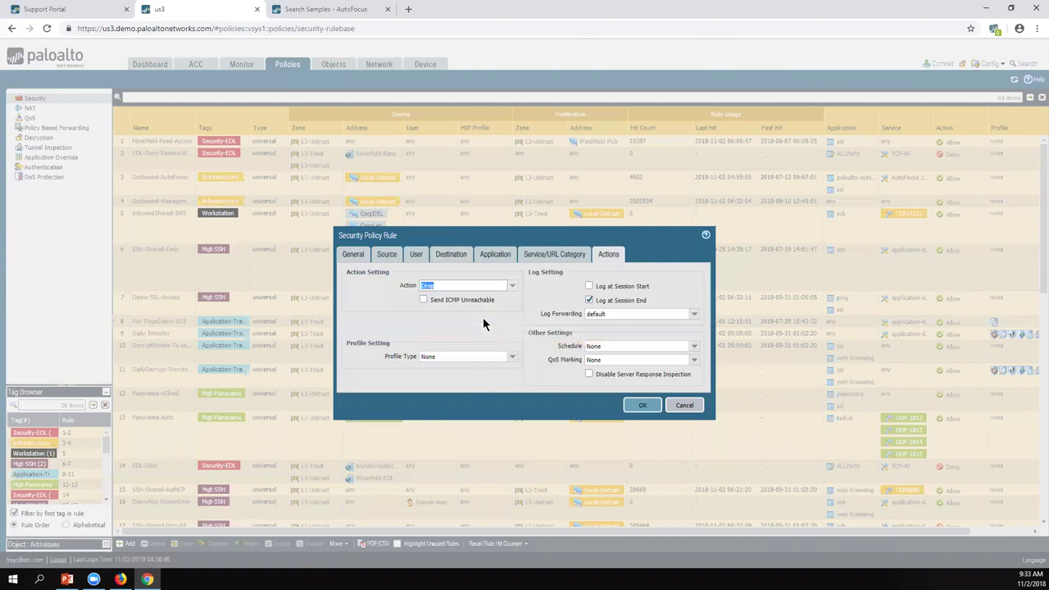
{"action": "left_click", "coordinate": [553, 259]}
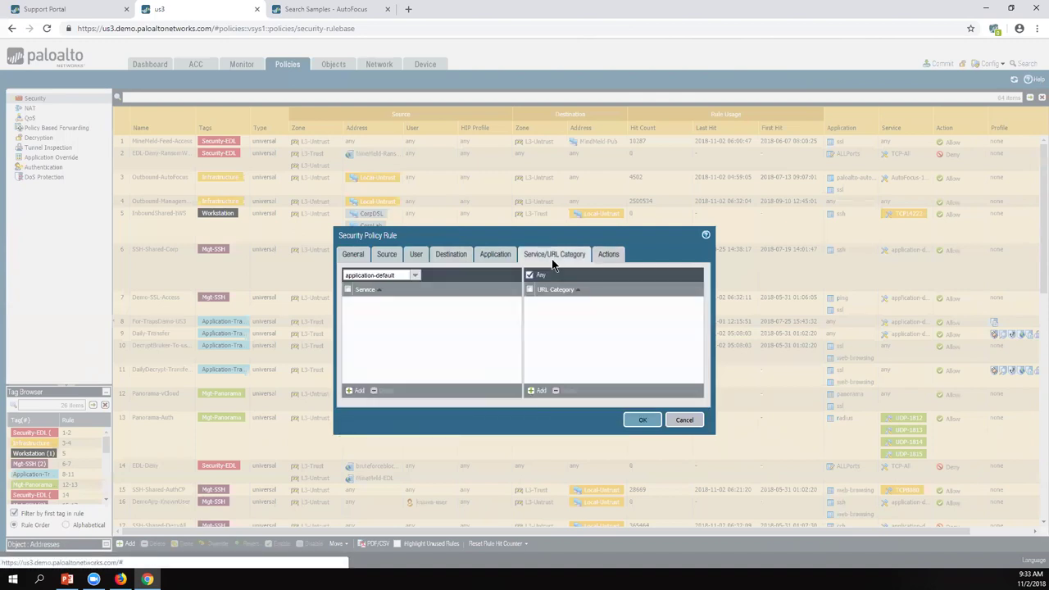
{"action": "left_click", "coordinate": [680, 420]}
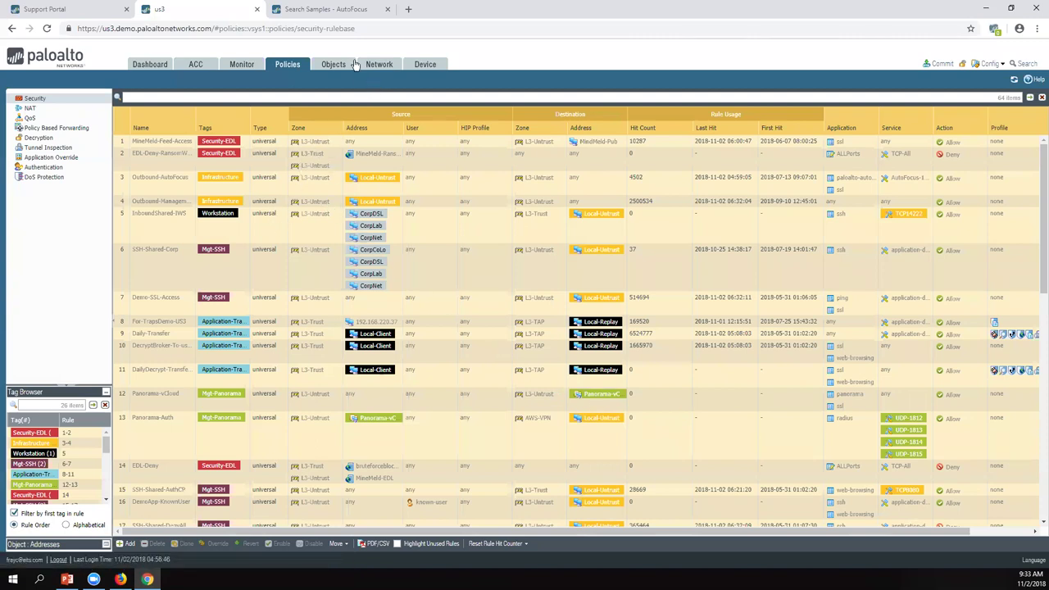
Open the MineMeld page from AutoFocus's sidebar, load it, and return to it after revisiting search results.
{"action": "left_click", "coordinate": [337, 14]}
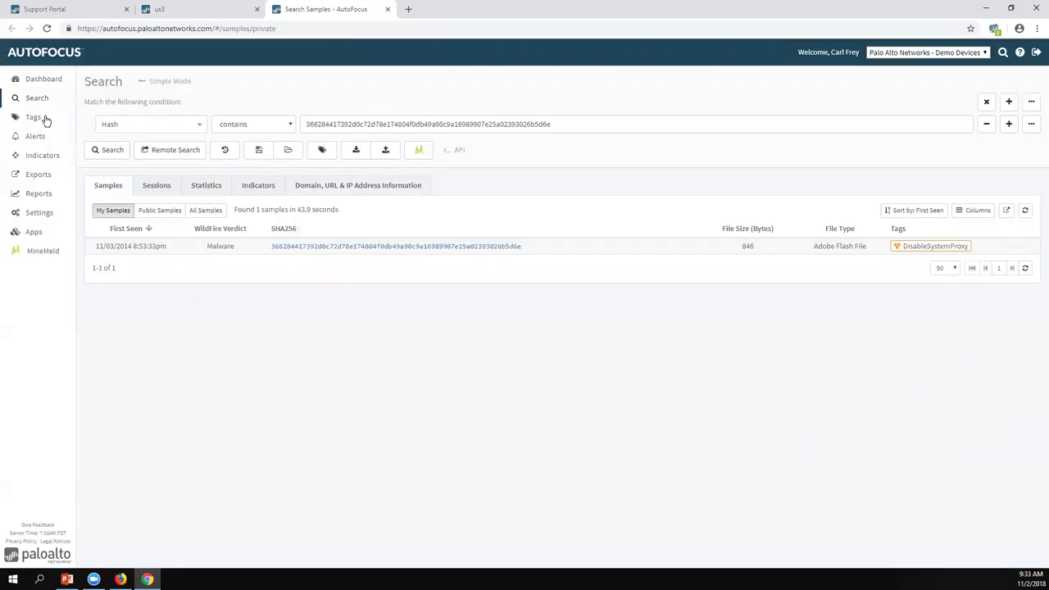
{"action": "left_click", "coordinate": [44, 251]}
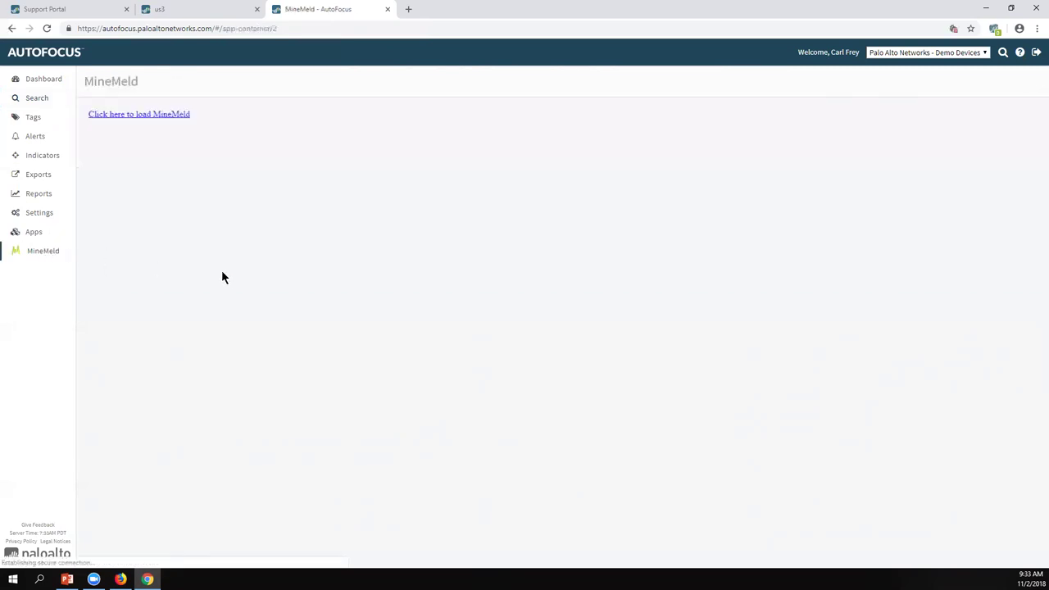
{"action": "left_click", "coordinate": [163, 115]}
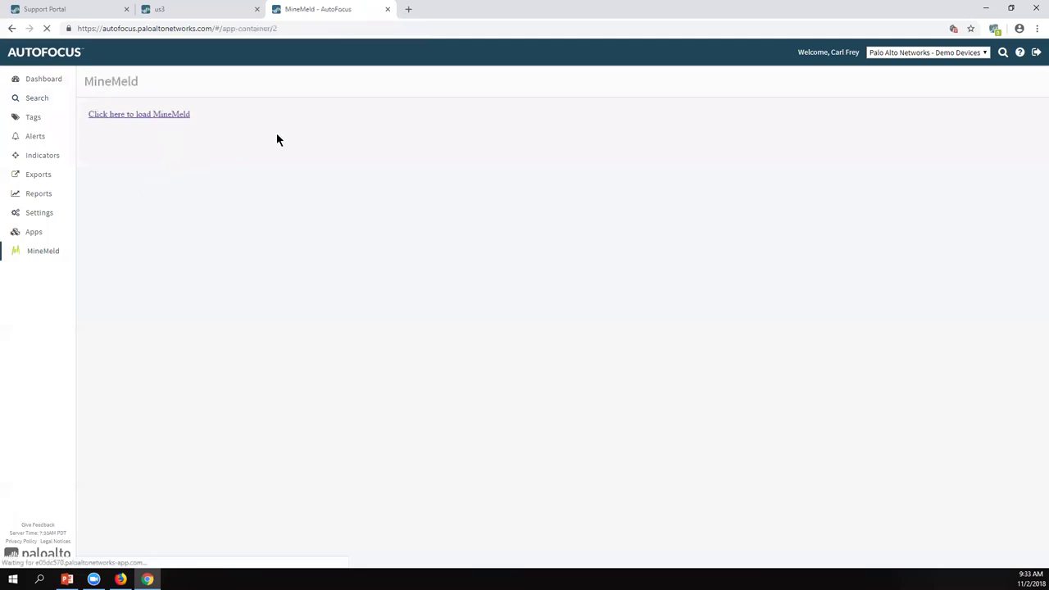
{"action": "left_click", "coordinate": [36, 98]}
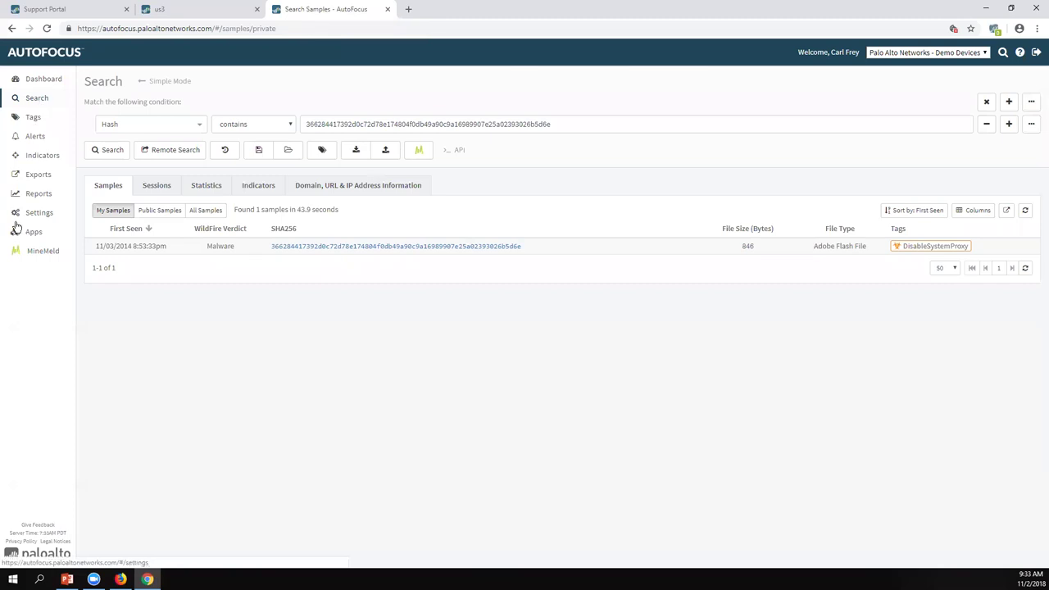
{"action": "left_click", "coordinate": [41, 250]}
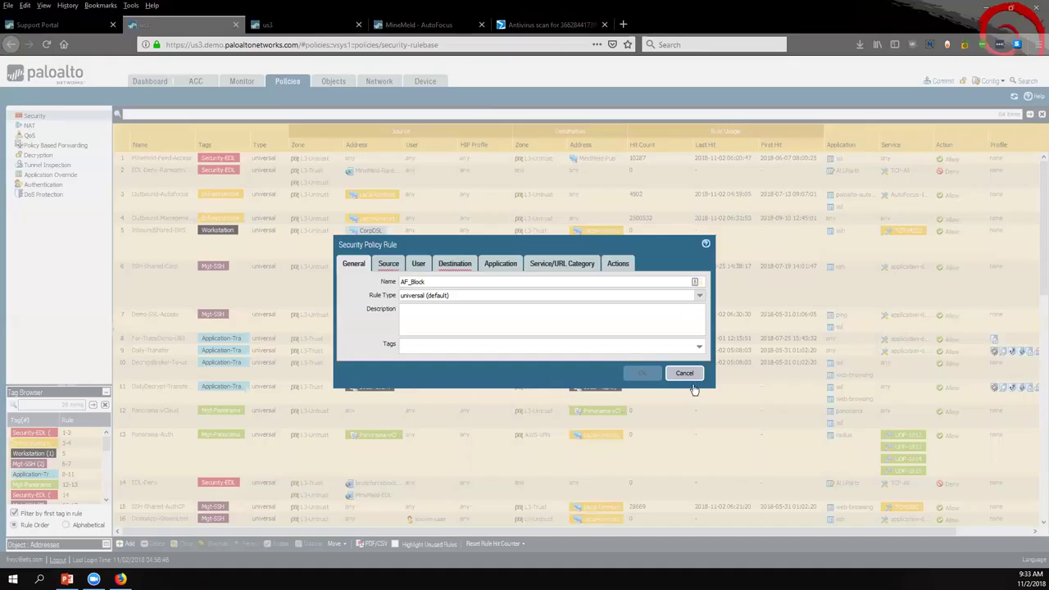
Dismiss the rule editor and open the Nodes list in MineMeld.
{"action": "key", "text": "Escape"}
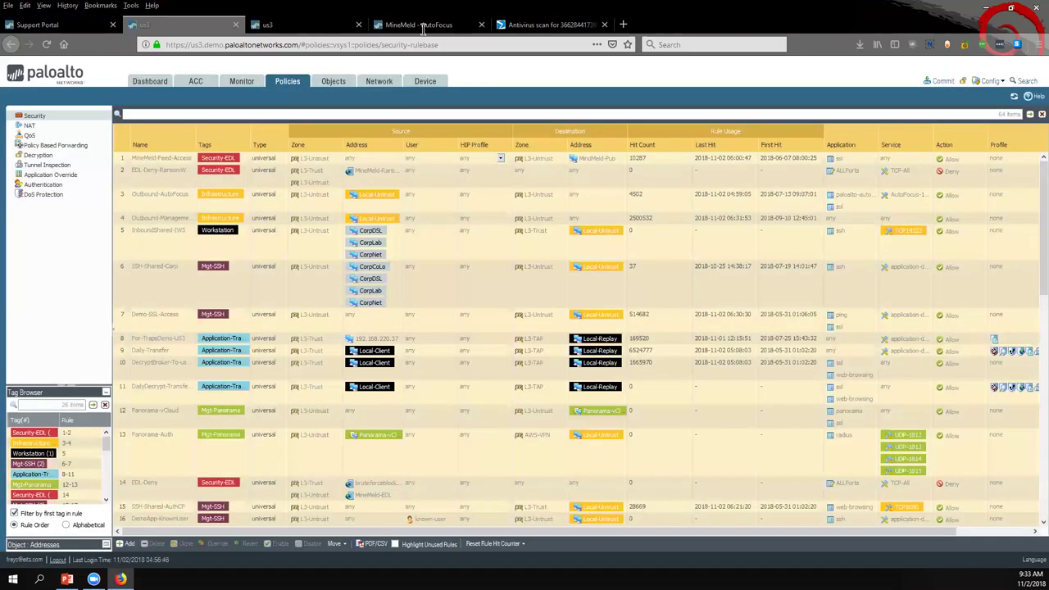
{"action": "key", "text": "ctrl+Tab"}
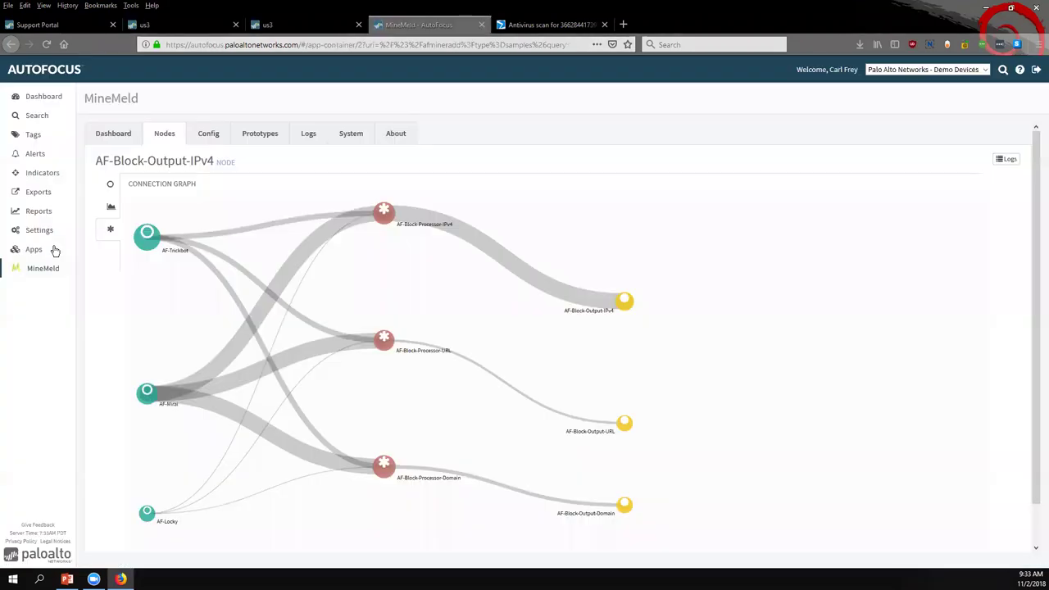
{"action": "left_click", "coordinate": [124, 136]}
{"action": "left_click", "coordinate": [165, 134]}
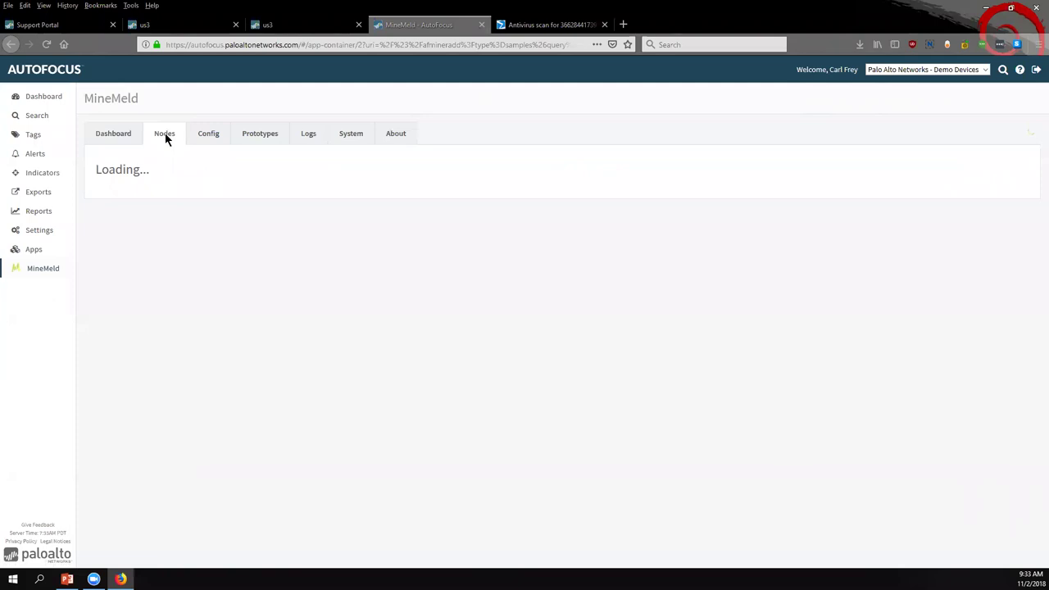
Filter the nodes by '365' and scroll through the Office 365 miners and output feeds.
{"action": "left_click", "coordinate": [977, 169]}
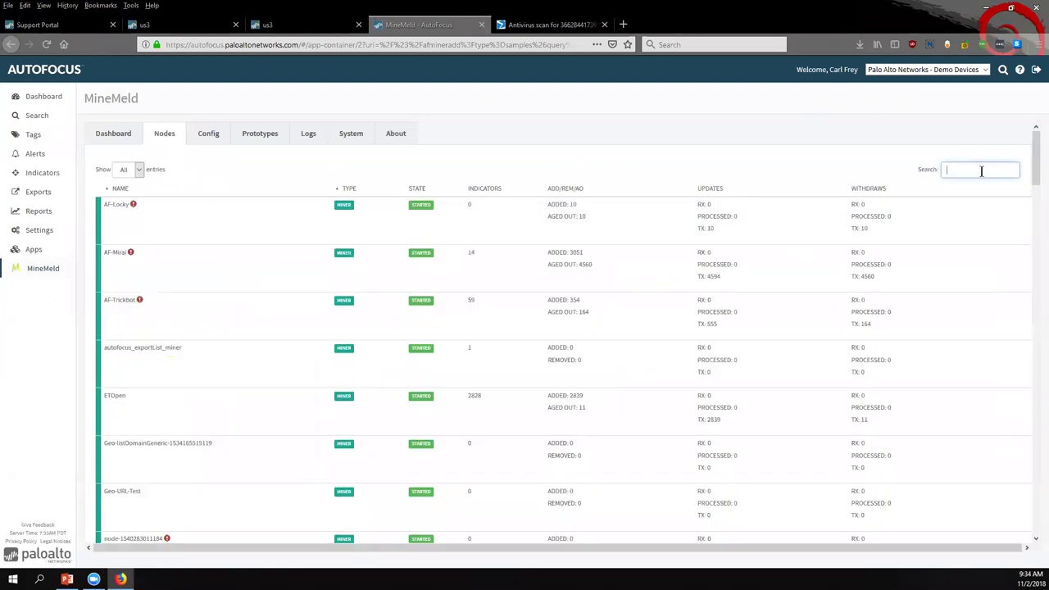
{"action": "type", "text": "365"}
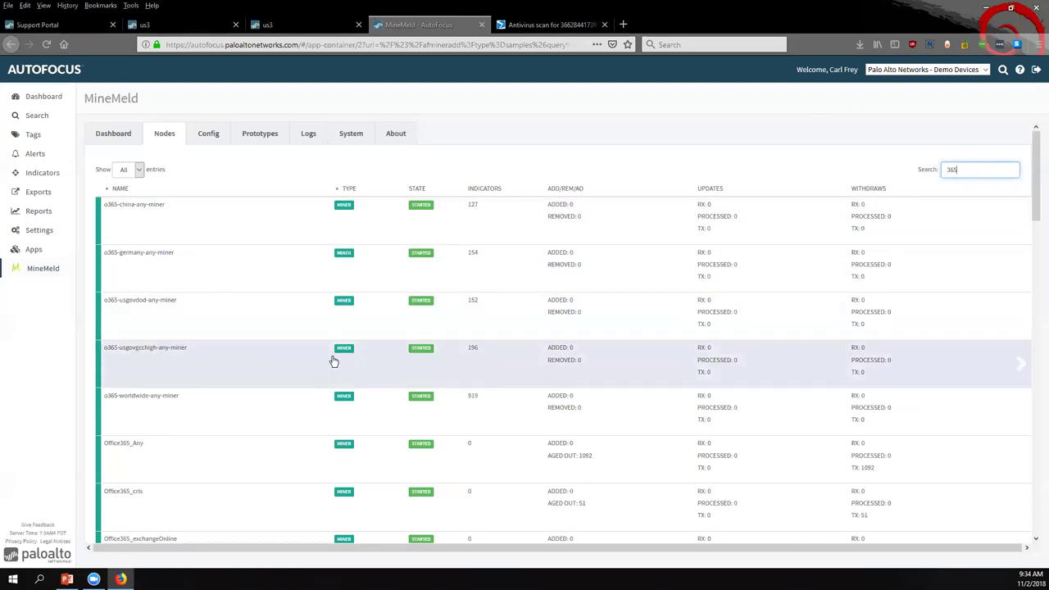
{"action": "scroll", "coordinate": [328, 359], "scroll_direction": "down", "scroll_amount": 3}
{"action": "scroll", "coordinate": [328, 358], "scroll_direction": "down", "scroll_amount": 2}
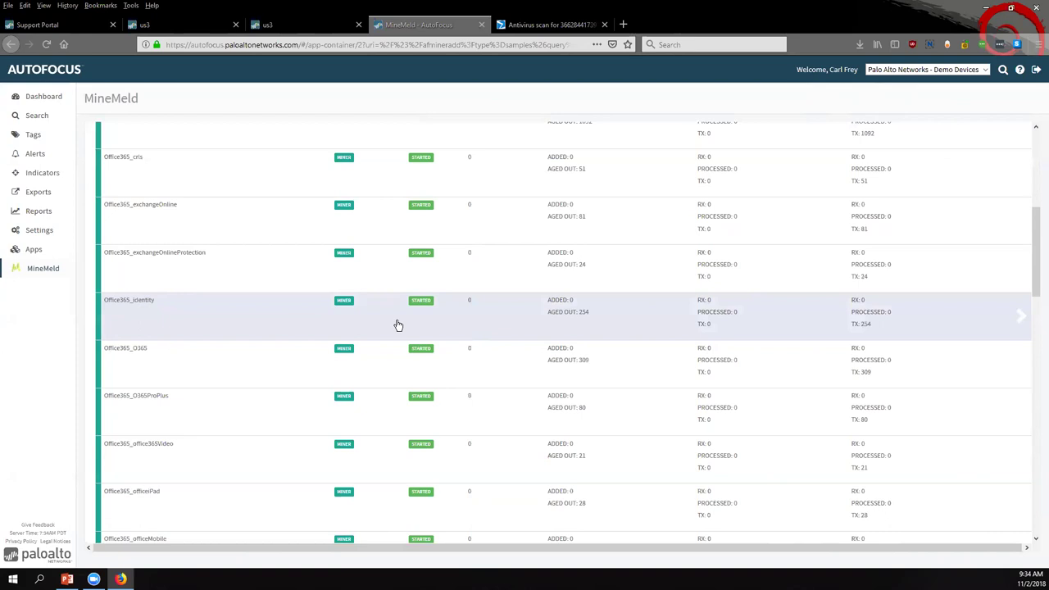
{"action": "scroll", "coordinate": [265, 371], "scroll_direction": "down", "scroll_amount": 6}
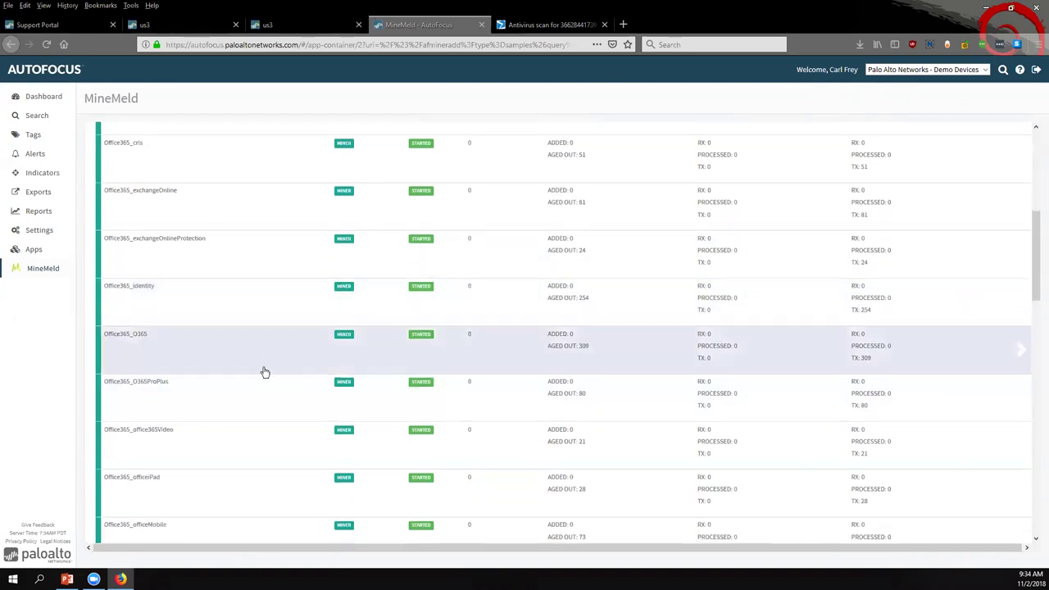
{"action": "scroll", "coordinate": [264, 372], "scroll_direction": "down", "scroll_amount": 1}
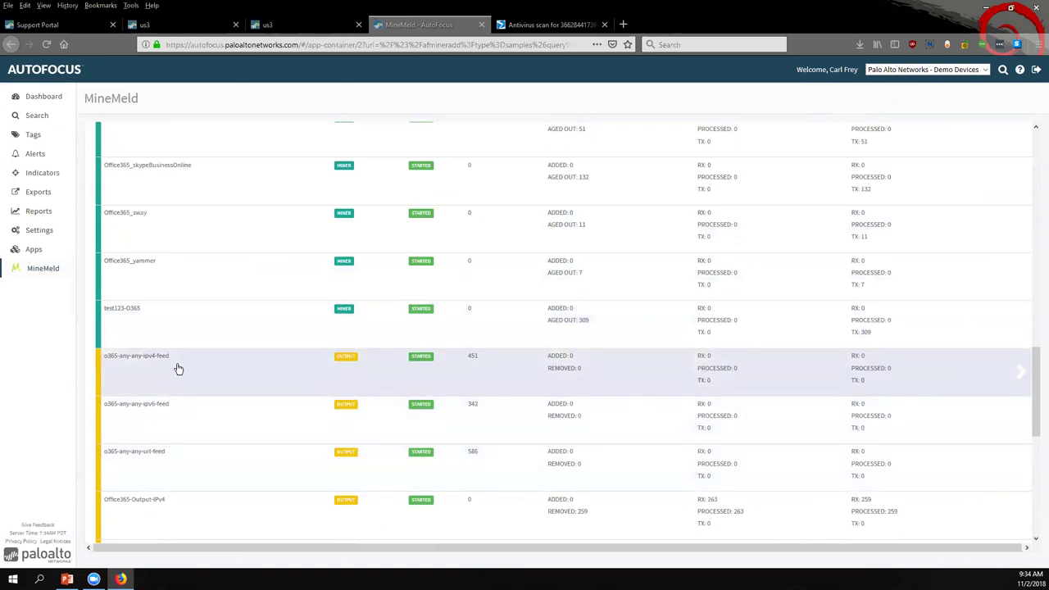
Open the o365-any-ipv4-feed node's connection graph and highlight the china and germany miners.
{"action": "left_click", "coordinate": [177, 369]}
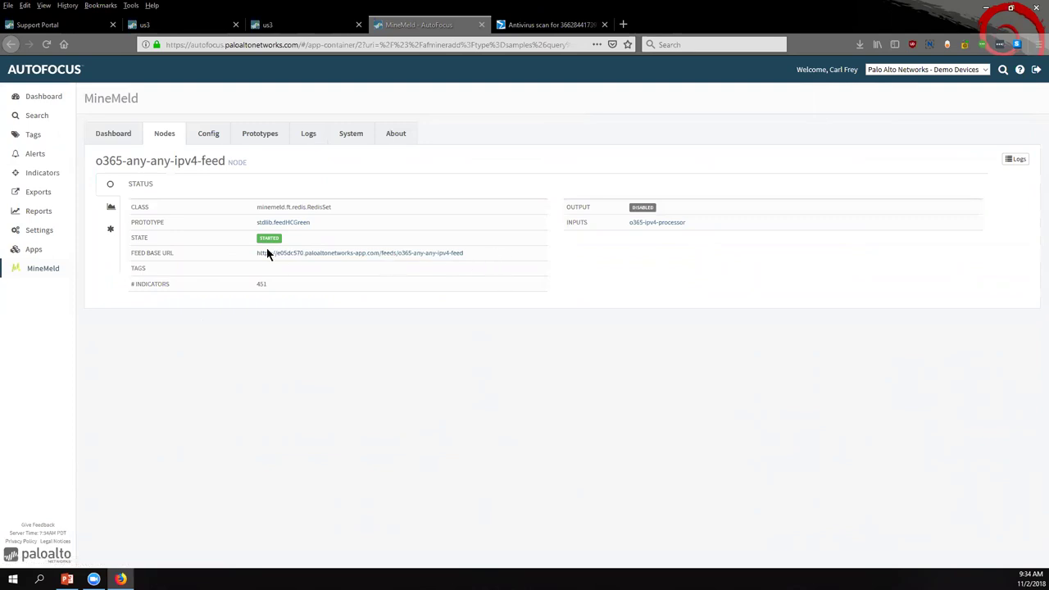
{"action": "left_click", "coordinate": [110, 232]}
{"action": "scroll", "coordinate": [482, 349], "scroll_direction": "down", "scroll_amount": 1}
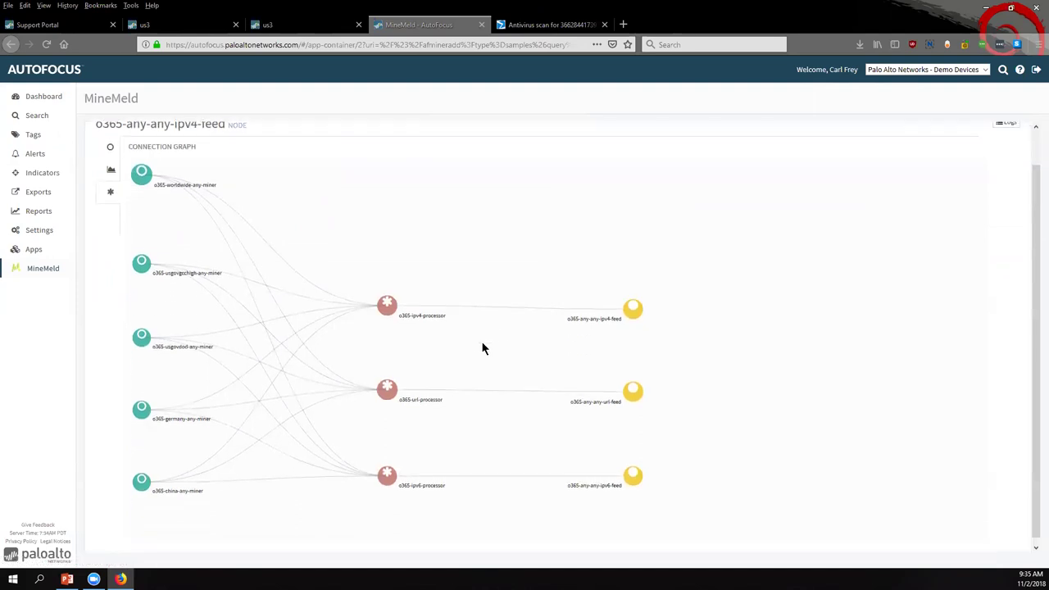
{"action": "scroll", "coordinate": [481, 347], "scroll_direction": "up", "scroll_amount": 1}
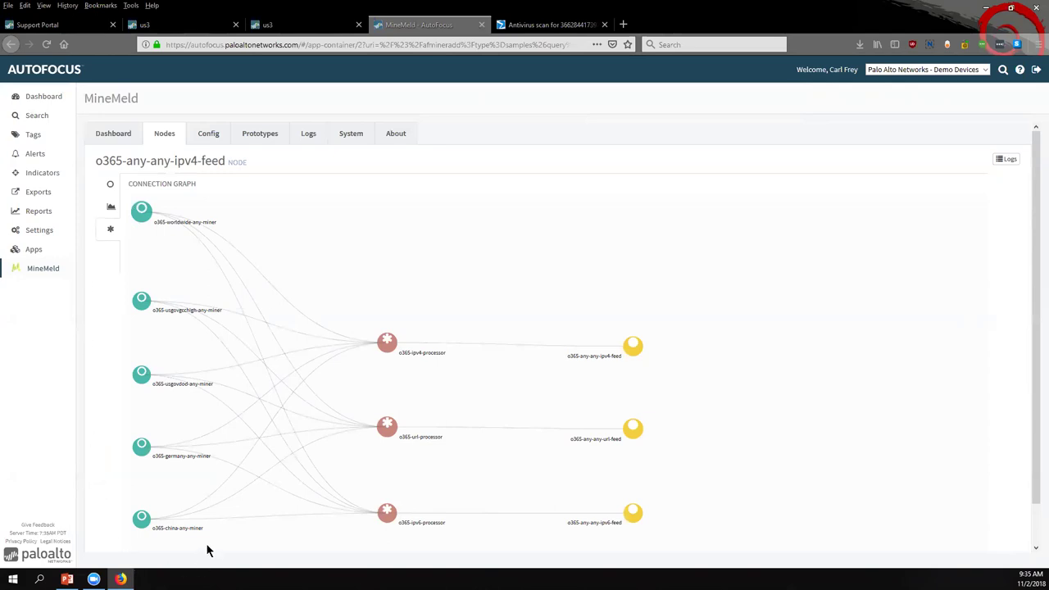
{"action": "left_click_drag", "start_coordinate": [166, 527], "coordinate": [192, 526]}
{"action": "left_click_drag", "start_coordinate": [170, 455], "coordinate": [198, 459]}
Advance the presentation to slide 9 on threat hunting and research.
{"action": "mouse_move", "coordinate": [636, 350]}
{"action": "mouse_move", "coordinate": [637, 432]}
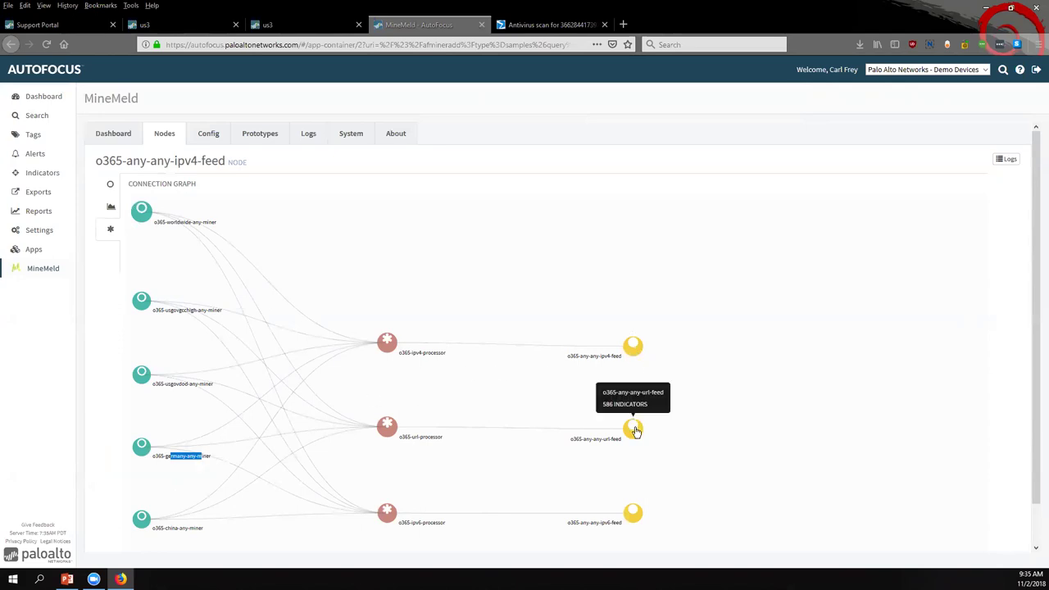
{"action": "mouse_move", "coordinate": [631, 521]}
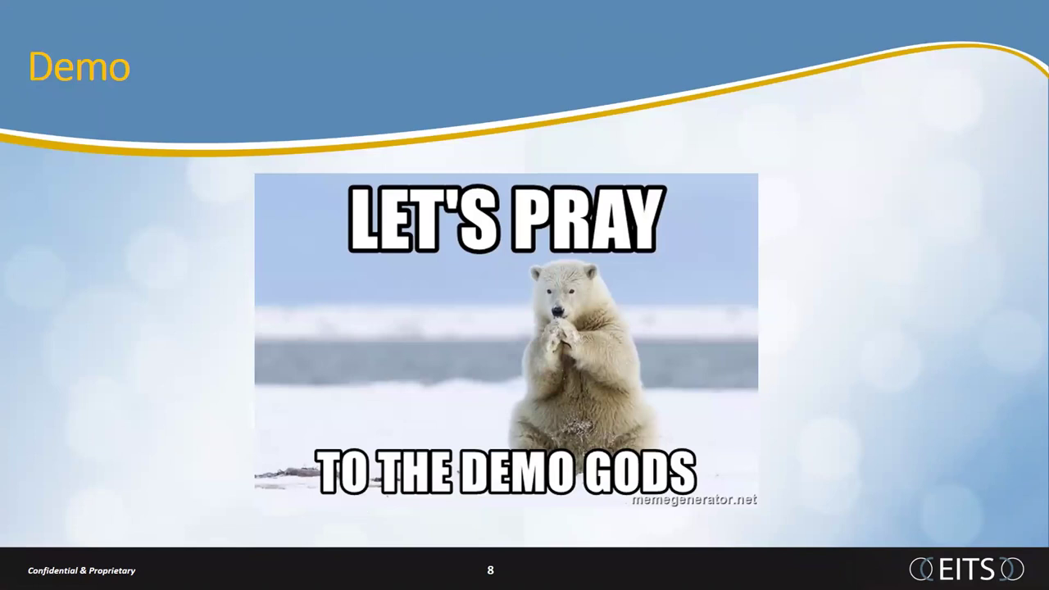
{"action": "key", "text": "Right"}
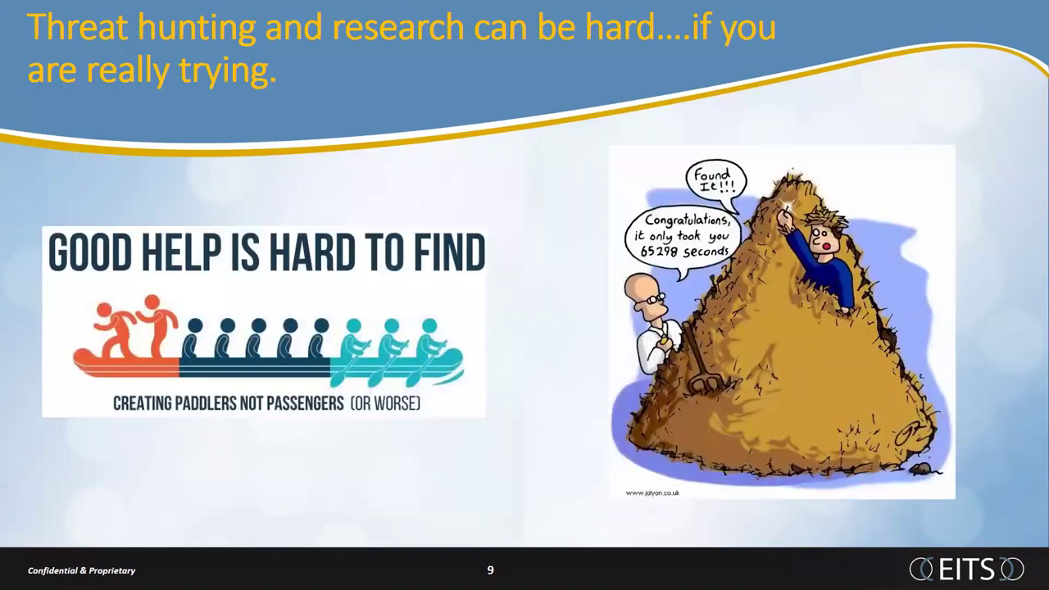